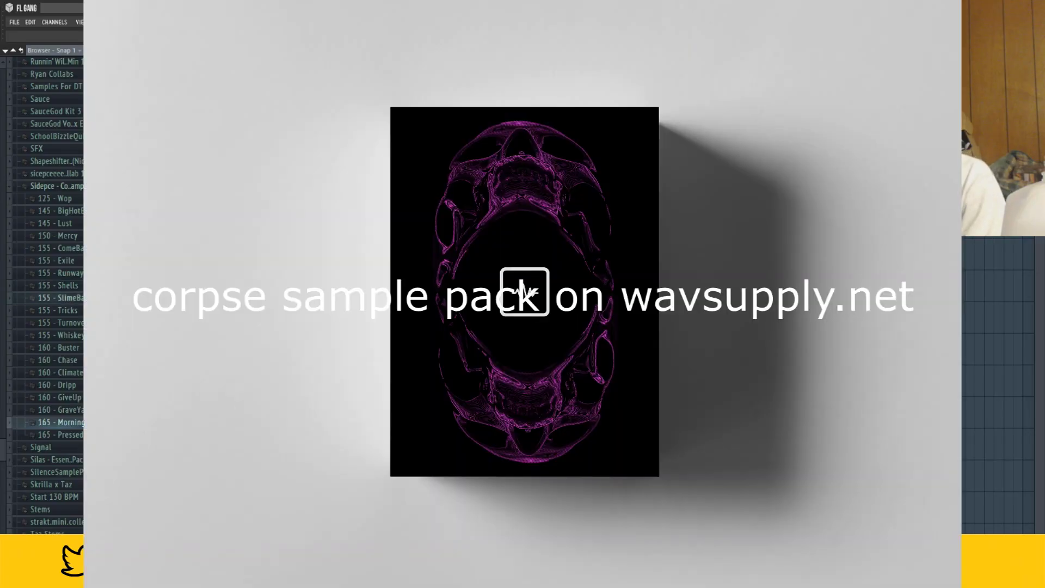
Step: Audition the Buster_Master loop and samples in the 155 - Whiskey folder of the Sidepce sample pack
scroll(84, 346, down, 1)
scroll(83, 346, up, 3)
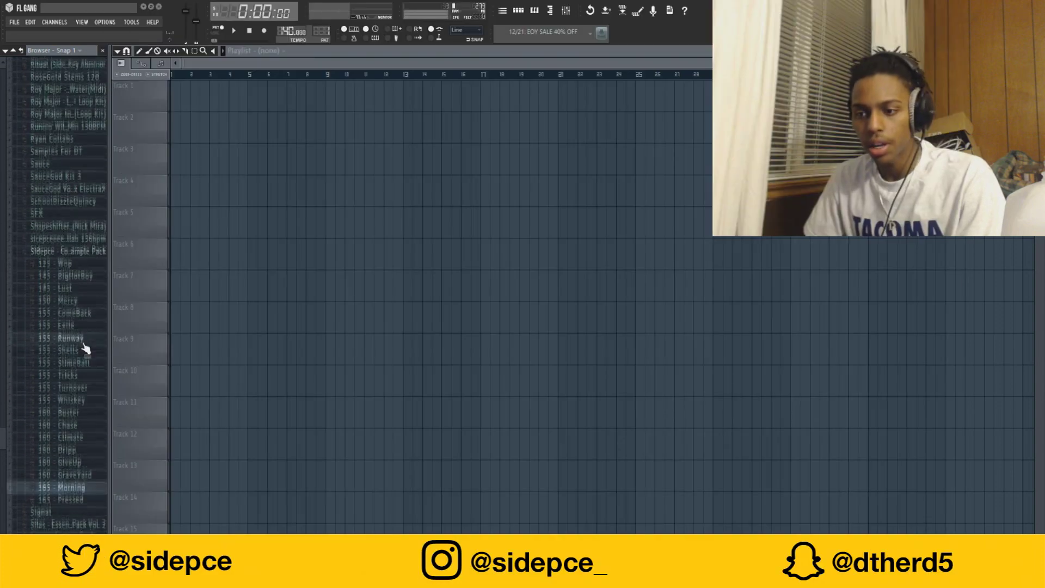
scroll(84, 346, up, 1)
click(85, 417)
click(88, 430)
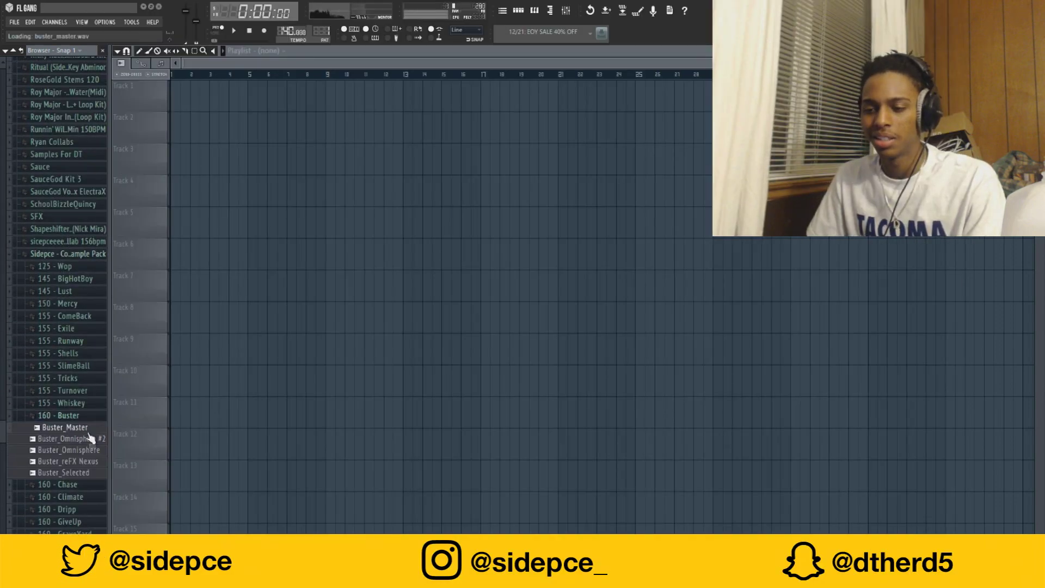
click(86, 416)
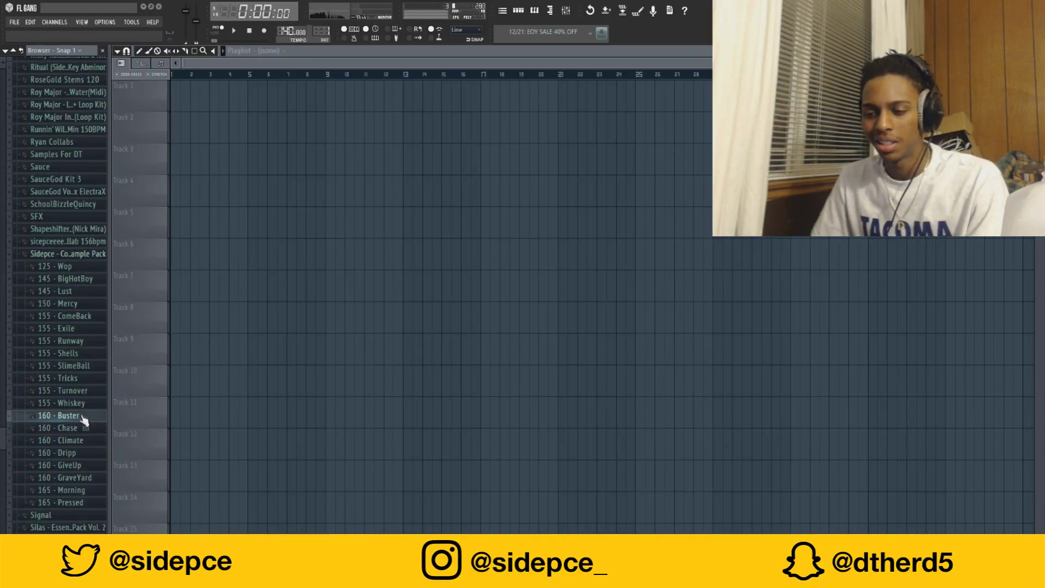
click(85, 404)
click(86, 415)
click(88, 435)
click(87, 405)
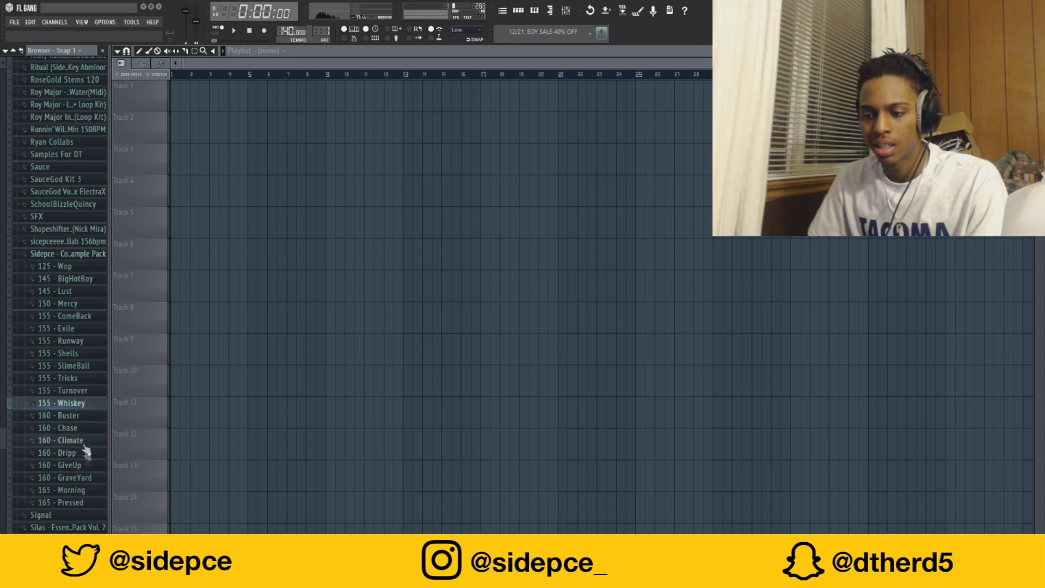
Step: Audition the Dripp_Master and Morning_Master loops and look through the 160 - Climate folder
click(85, 453)
click(86, 466)
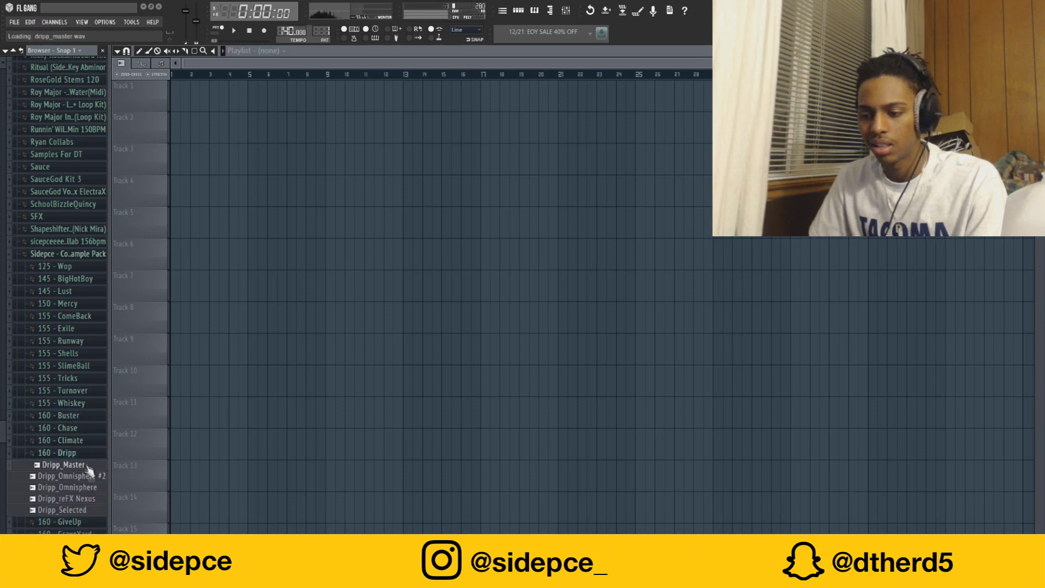
click(86, 441)
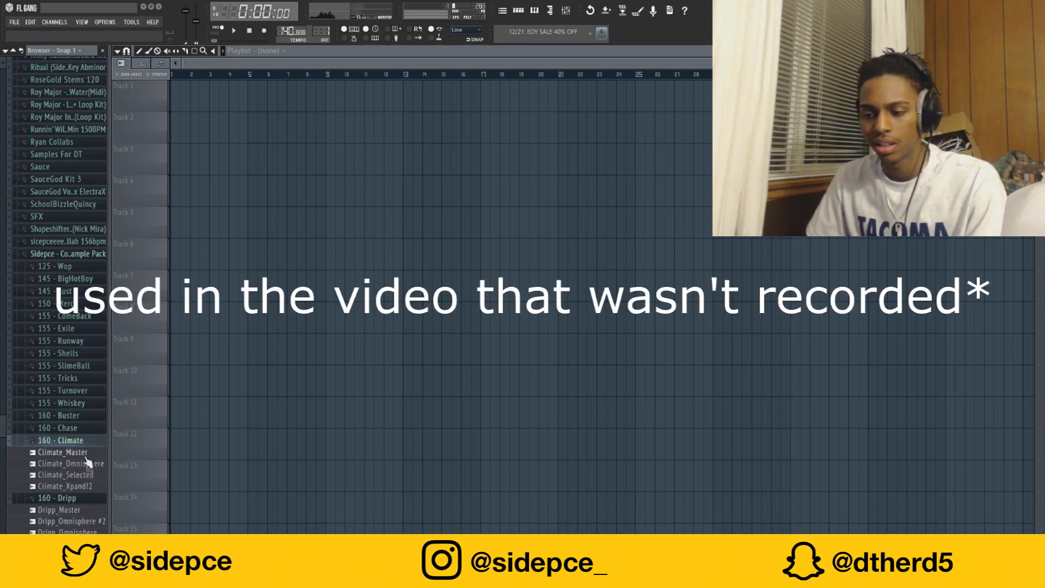
click(80, 512)
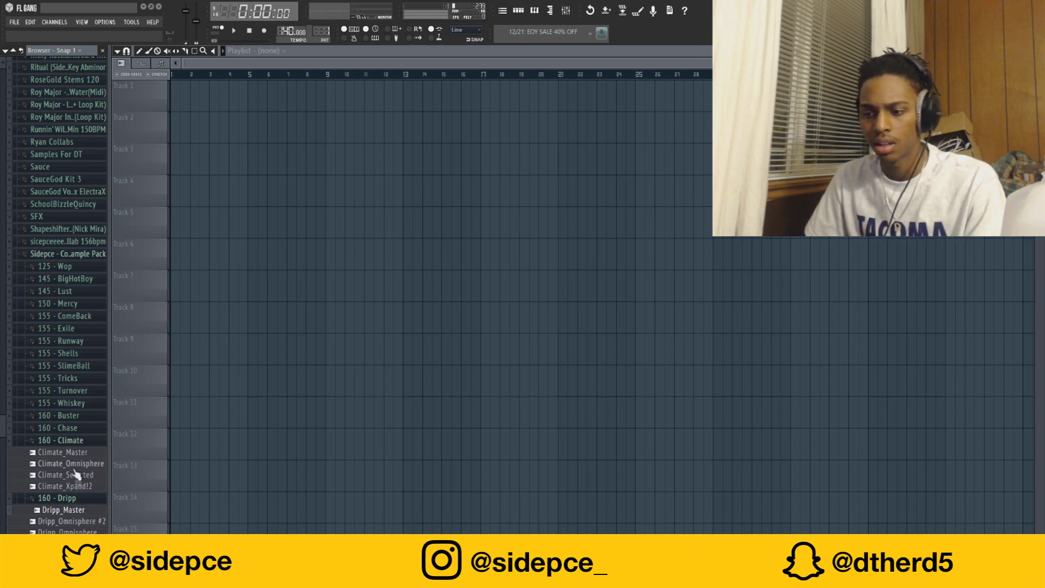
click(77, 441)
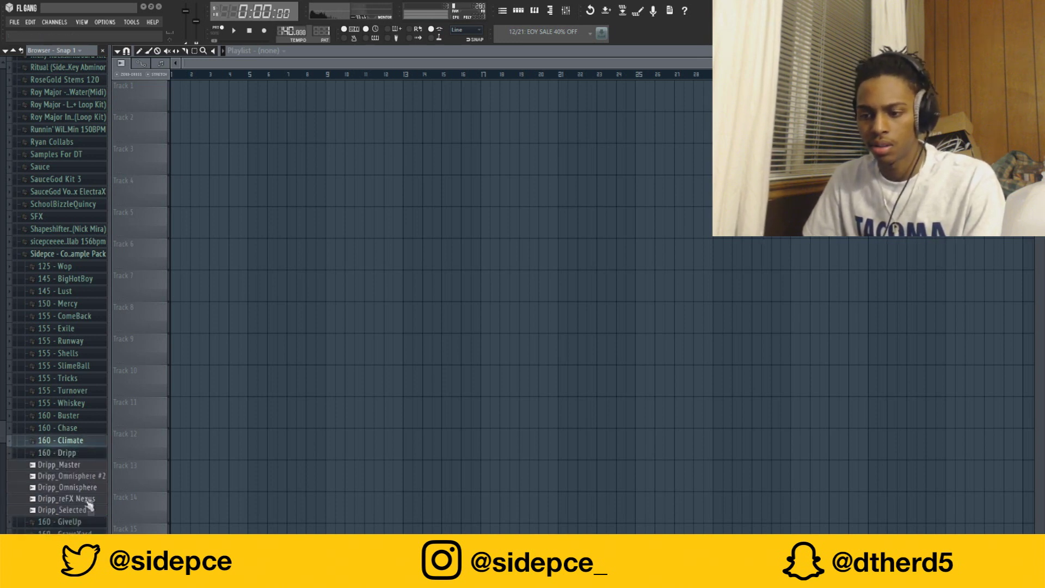
click(83, 547)
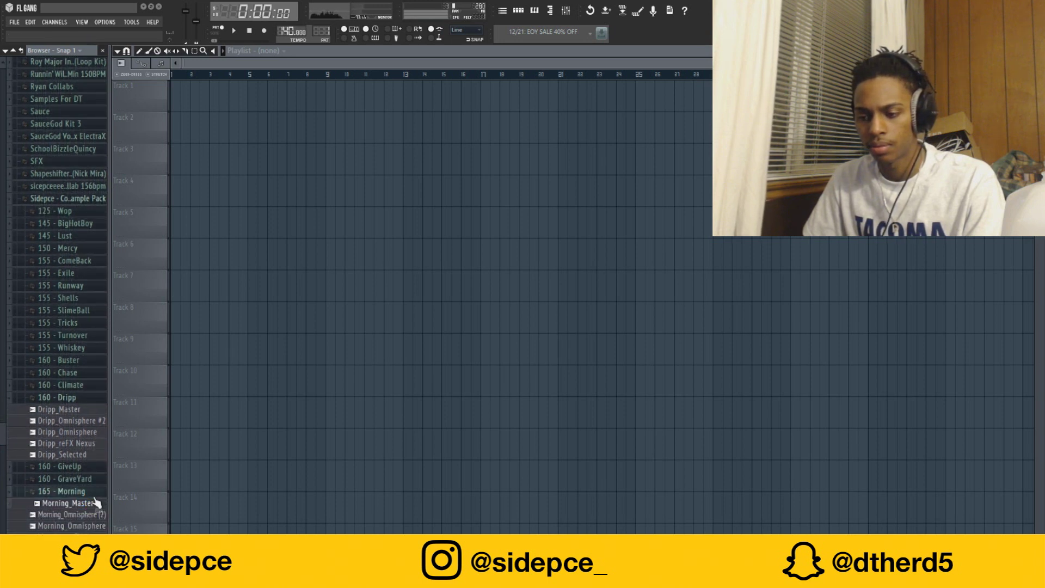
click(86, 492)
click(80, 398)
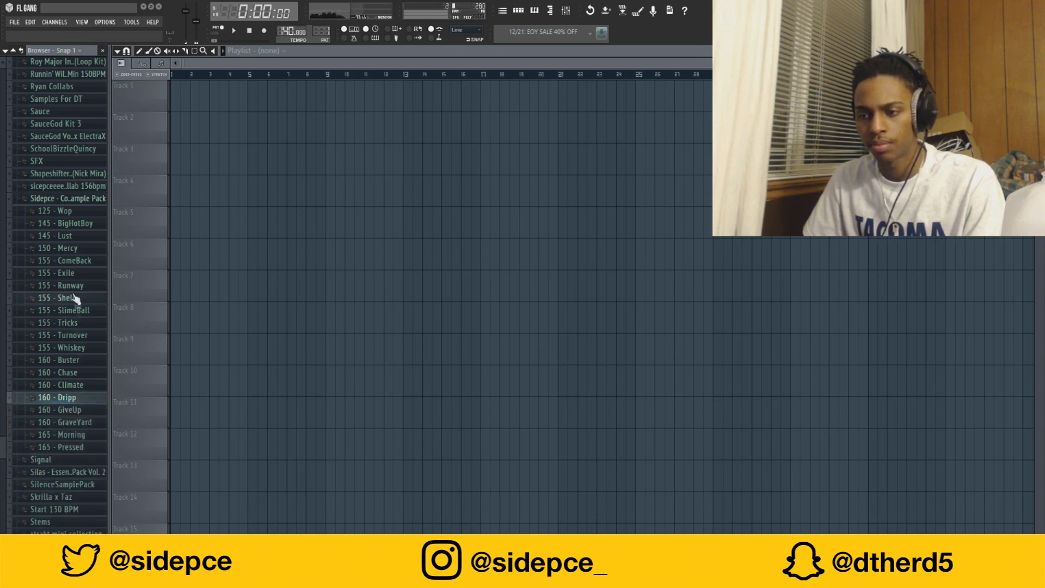
Step: Place the ComeBack Omnisphere, Omnisphere #2 and Spire stems on the first three playlist tracks at 155 BPM and play them
click(64, 260)
double_click(71, 317)
key(space)
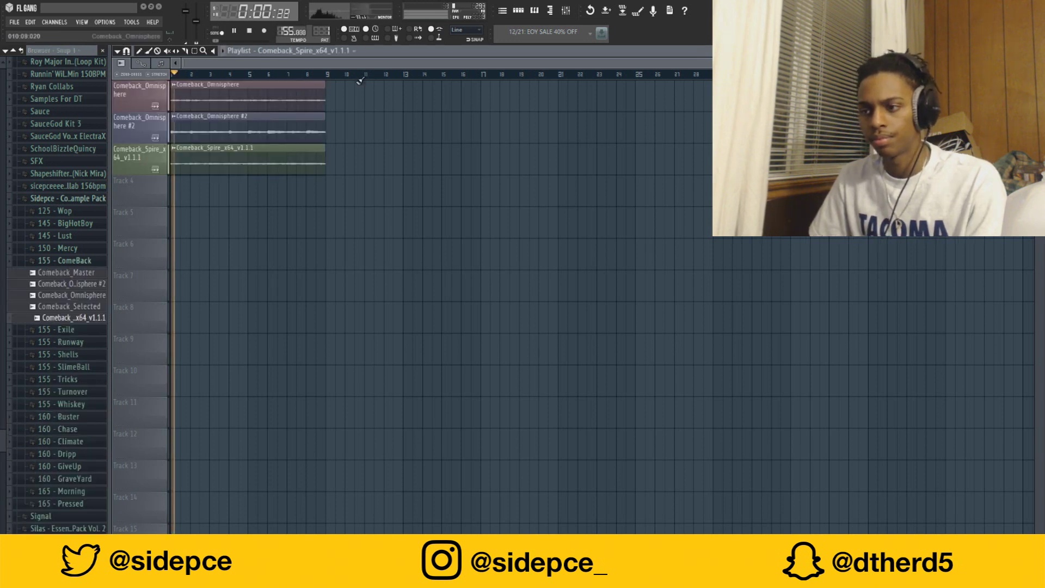
click(518, 12)
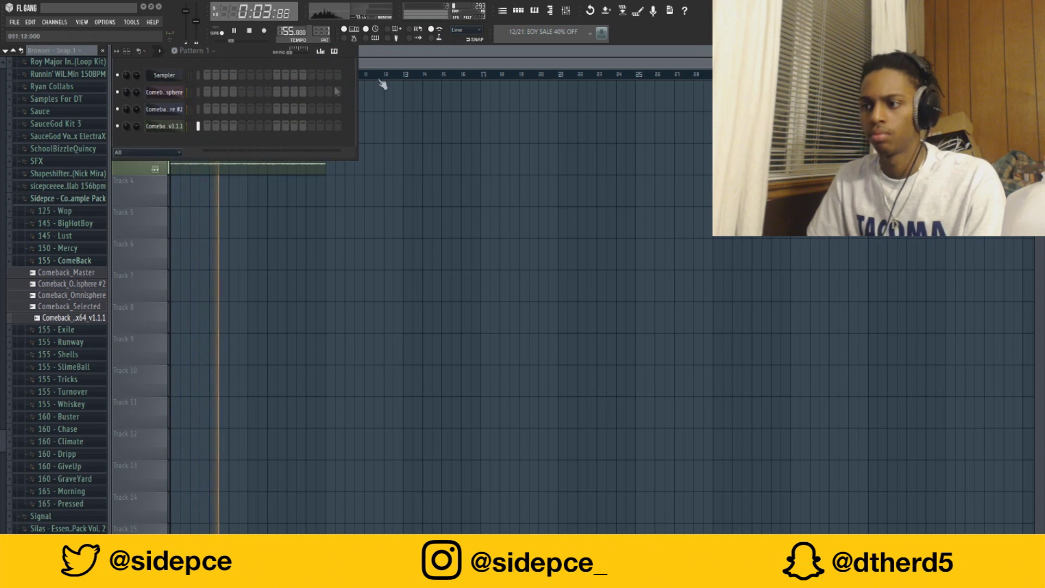
key(F6)
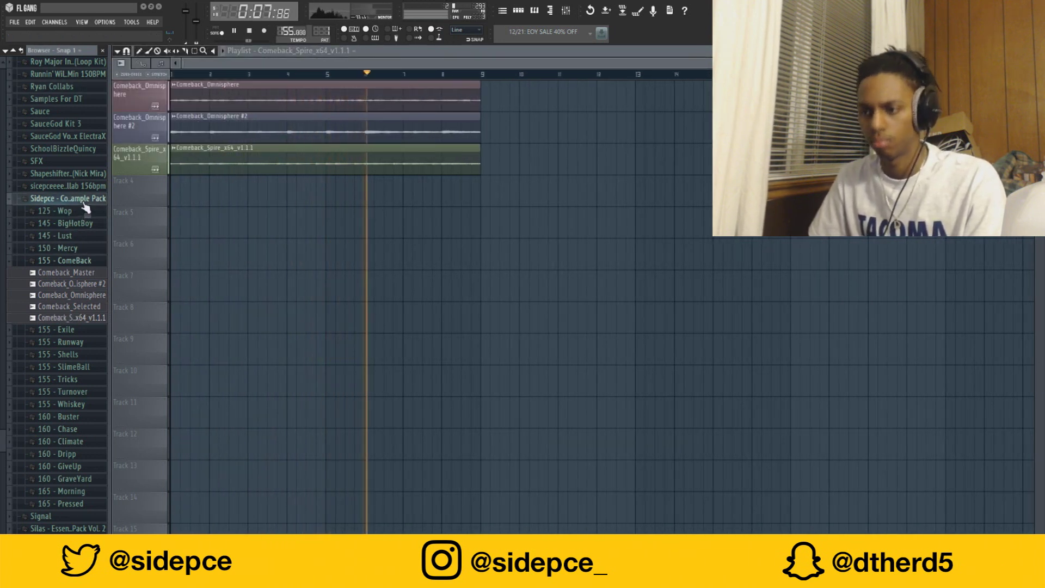
Step: Collapse the sample pack folder, expand the Packs folder to reach the drum kits and show the channel rack
click(83, 202)
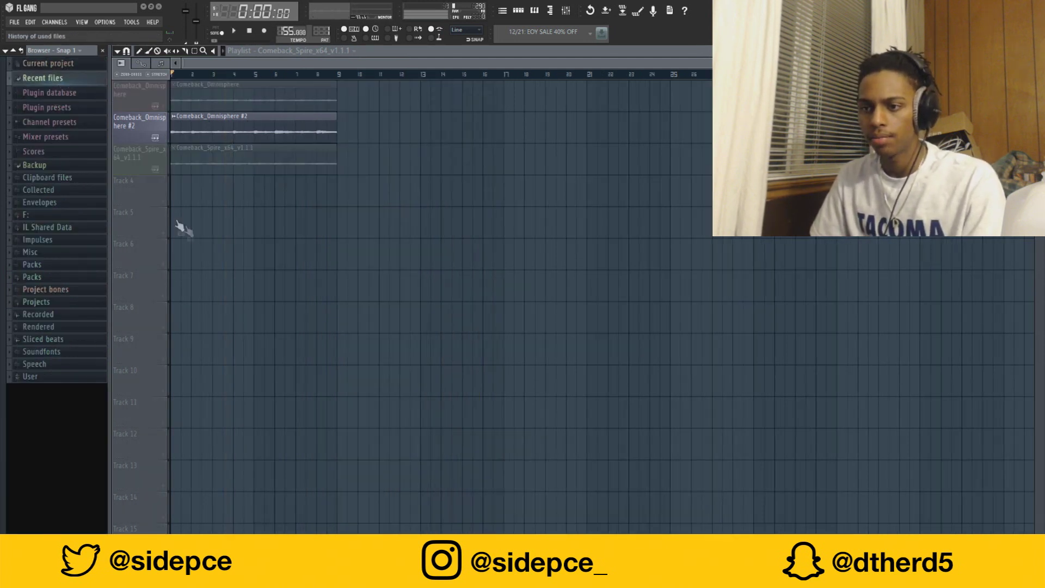
click(65, 277)
click(76, 279)
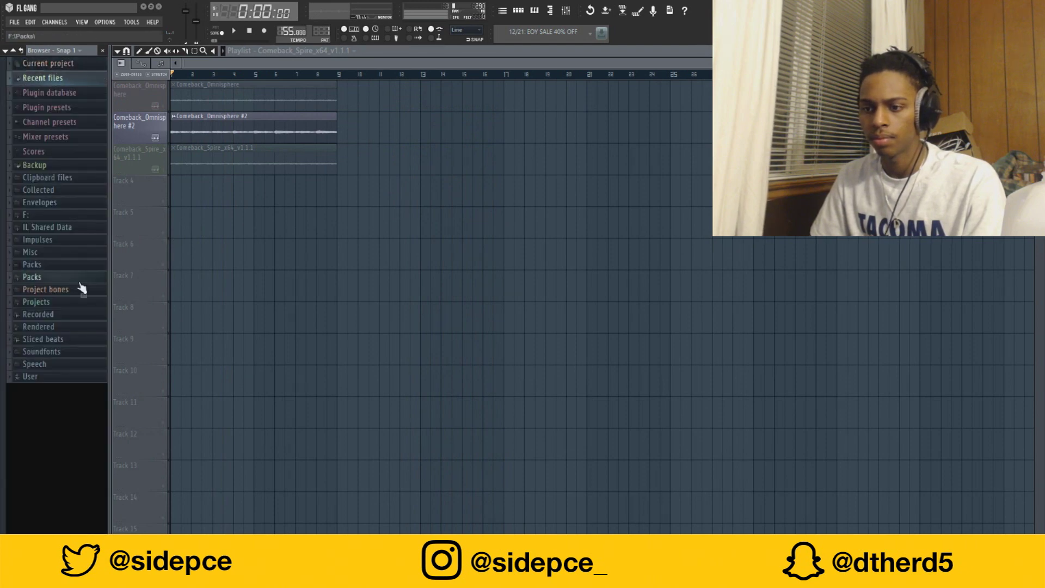
click(80, 283)
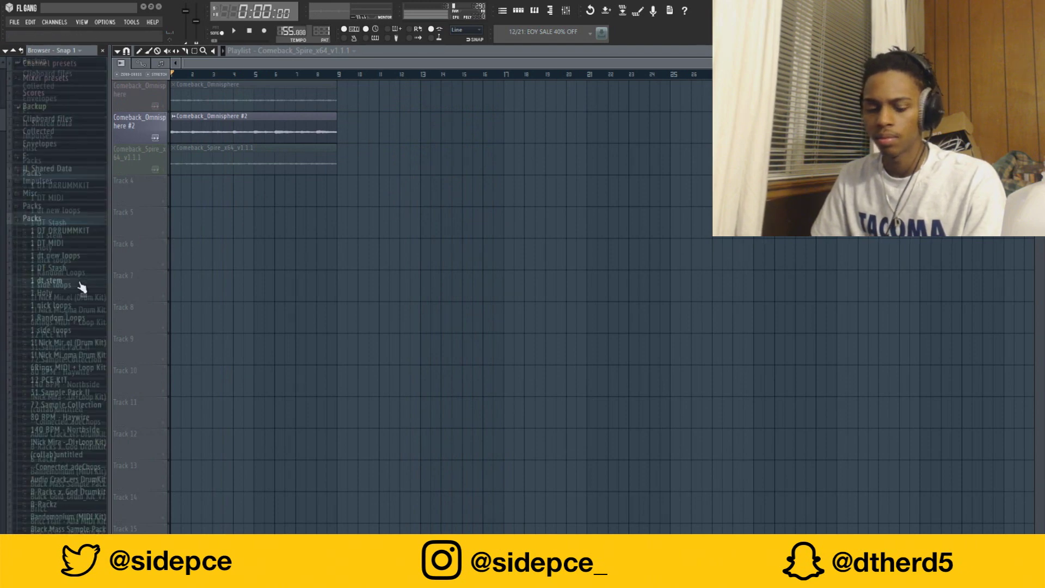
click(521, 15)
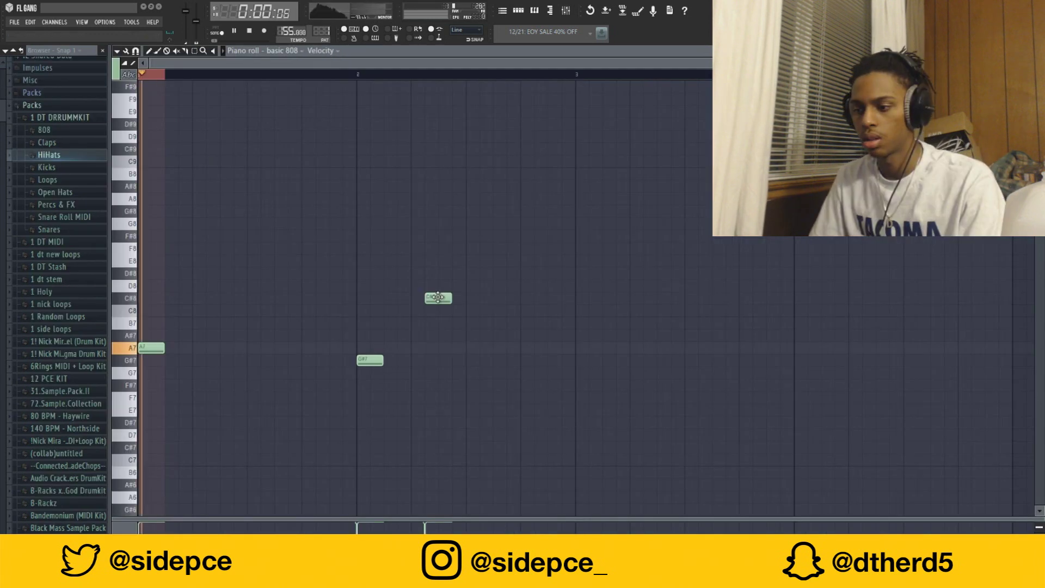
Step: Delete the 808's existing G#7 and C#8 notes, then place two G#7 notes in bar 2 and one C#8 at bar 3
right_click(431, 296)
right_click(369, 360)
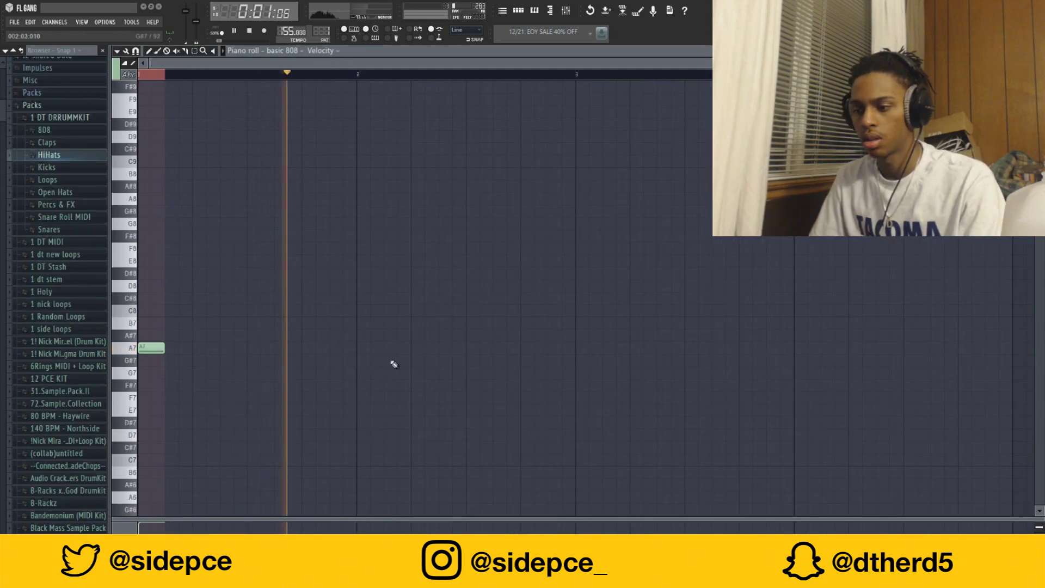
click(421, 360)
click(502, 360)
key(space)
drag(592, 322, 583, 289)
key(space)
scroll(553, 145, down, 3)
scroll(485, 74, down, 1)
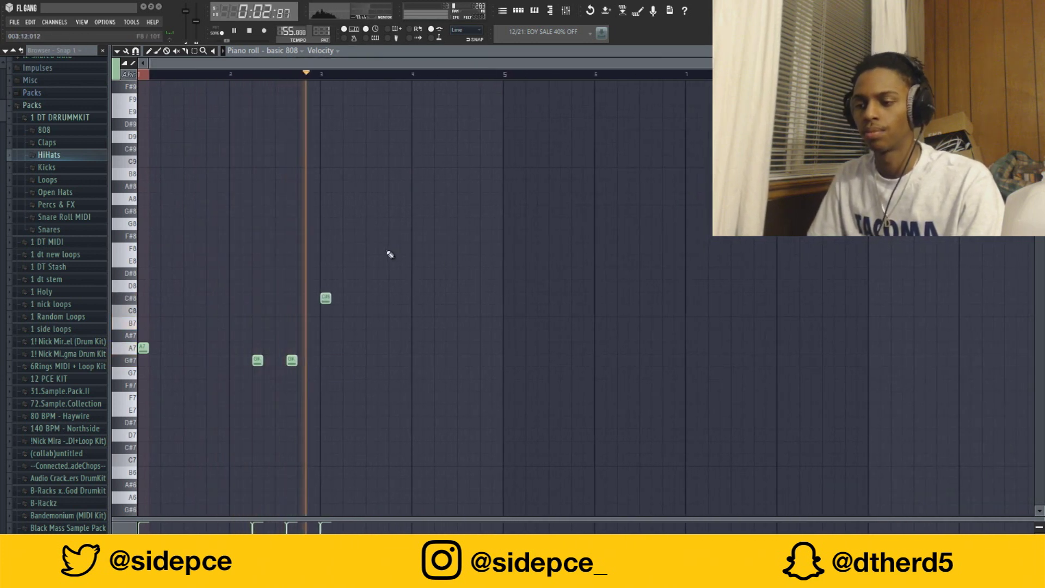
Step: Extend the 808 line with a C#8 just before bar 4, followed by D#8 and E8 within bar 4
click(406, 298)
drag(436, 299, 434, 266)
key(space)
click(437, 287)
click(448, 274)
right_click(440, 286)
right_click(448, 275)
right_click(438, 263)
click(440, 273)
click(475, 261)
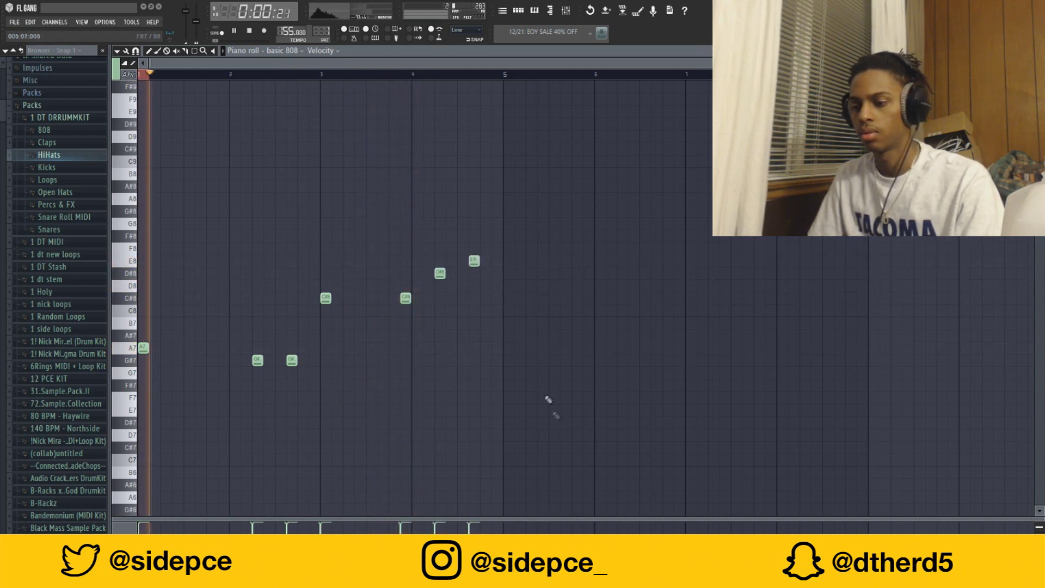
Step: Clear the time selection, duplicate the whole four-bar 808 line into bars 5 to 8 and play it
ctrl+drag(593, 427, 125, 99)
ctrl+click(144, 75)
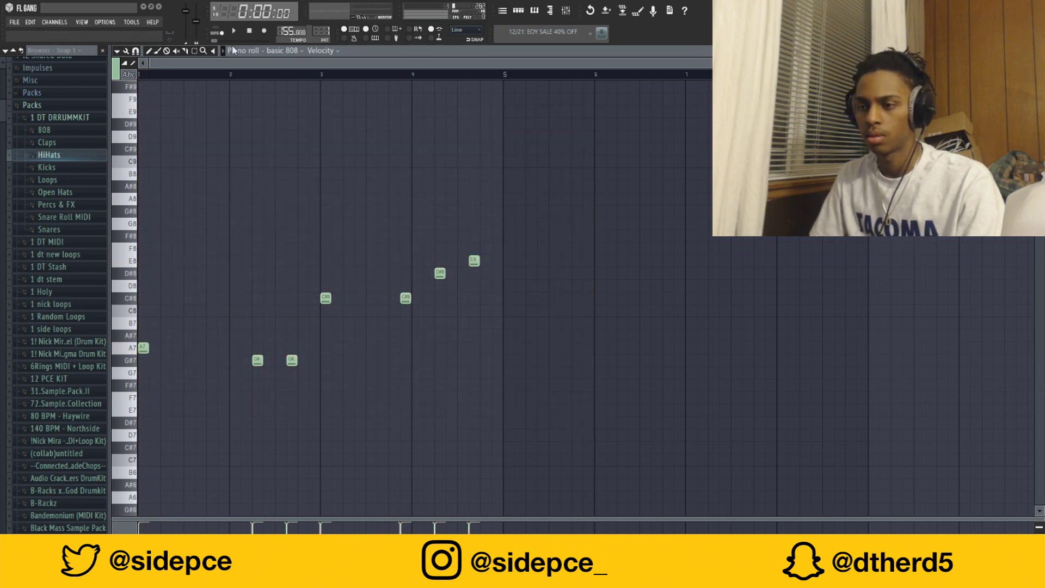
drag(683, 442, 140, 230)
key(ctrl+b)
key(space)
ctrl+click(561, 320)
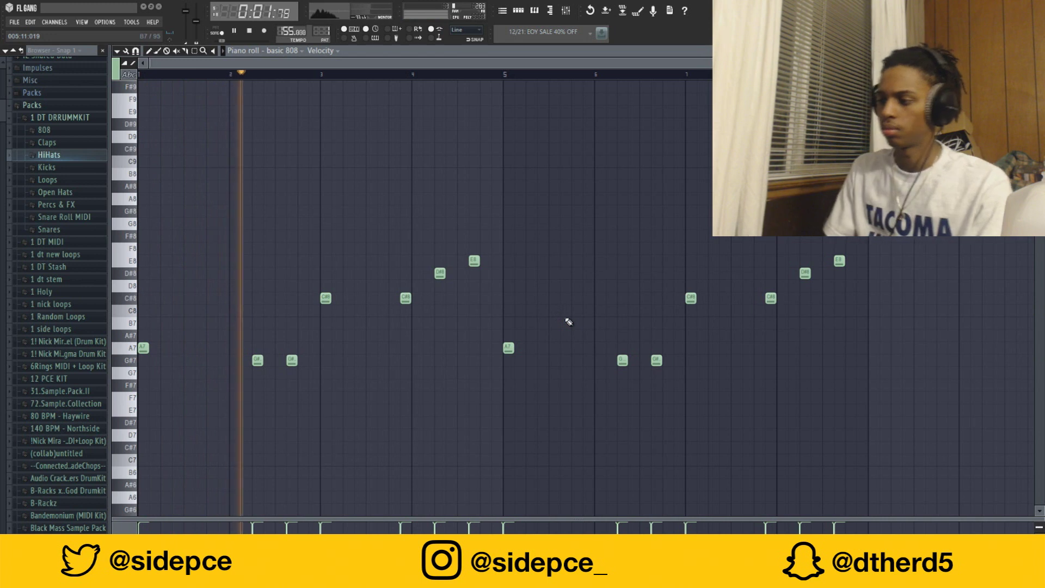
Step: Transpose the 808 notes down three octaves and add extra A4, G#4 and C#5 notes in the second half
key(ctrl+Down)
key(ctrl+Down)
key(ctrl+Down)
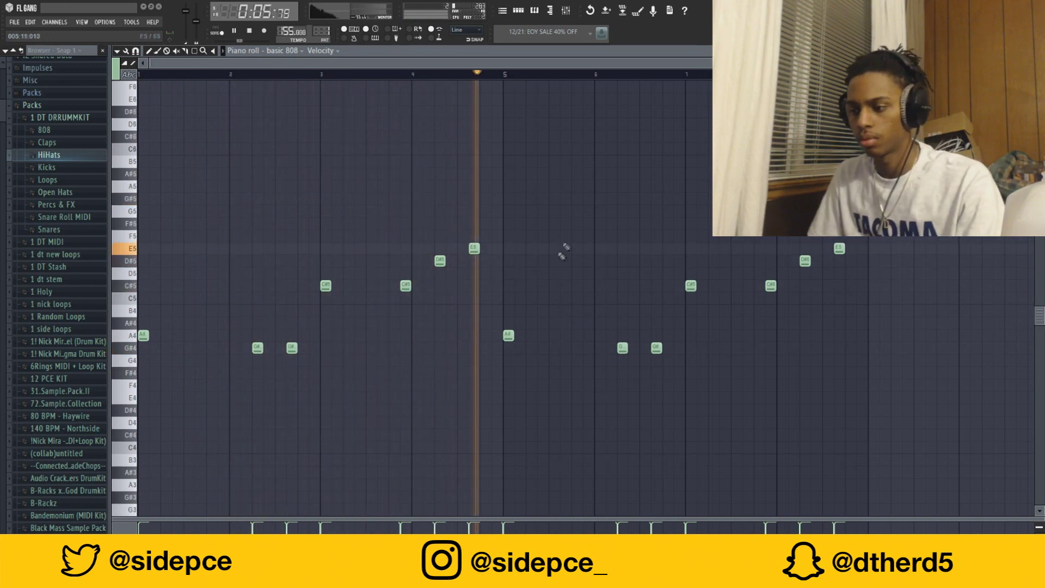
click(531, 336)
click(668, 349)
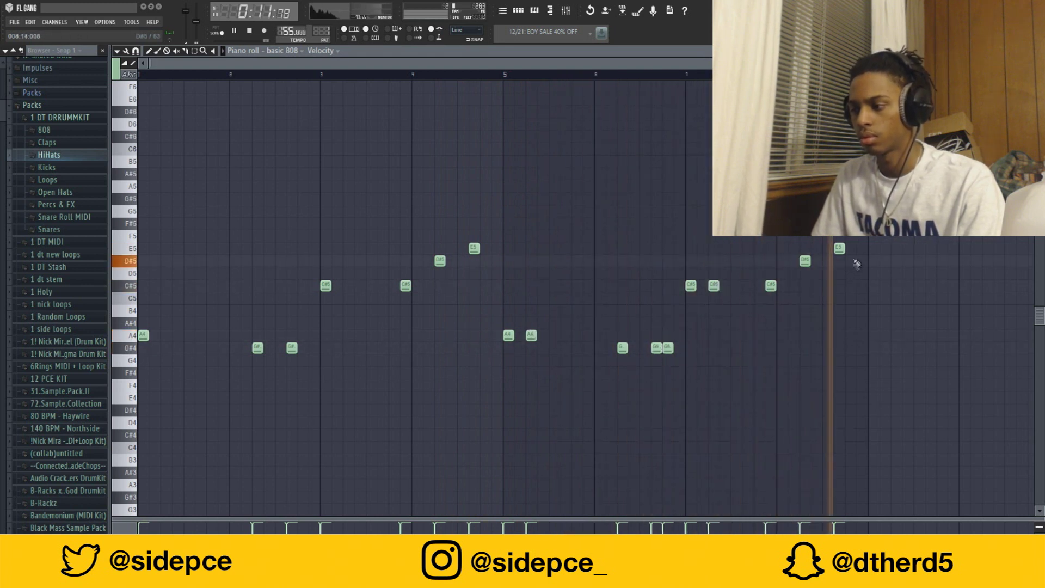
Step: Fill every second step of the DT - Fresh (HH) channel with hi-hats and open its notes in the piano roll
click(517, 12)
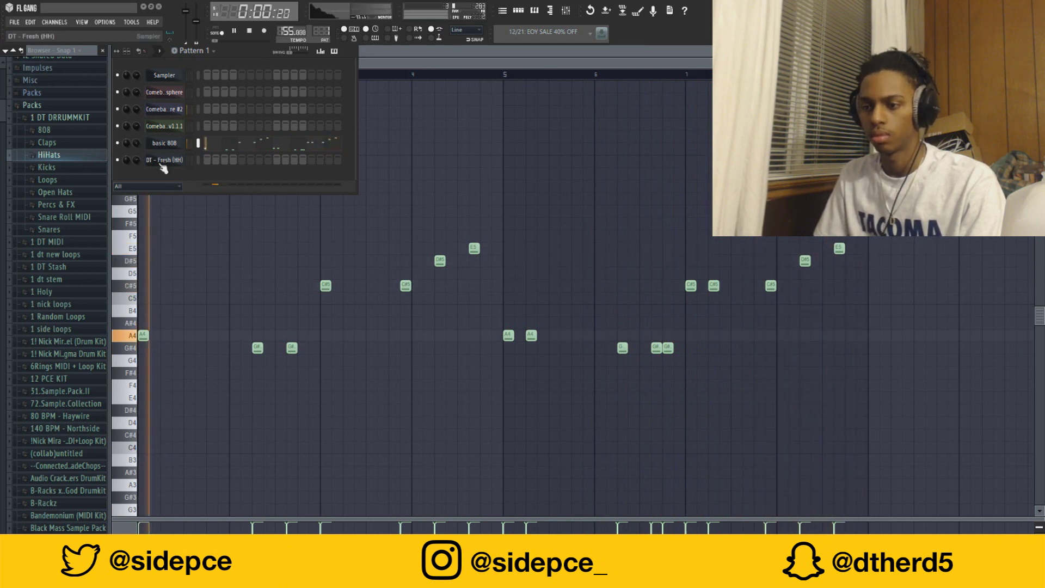
click(226, 270)
click(148, 52)
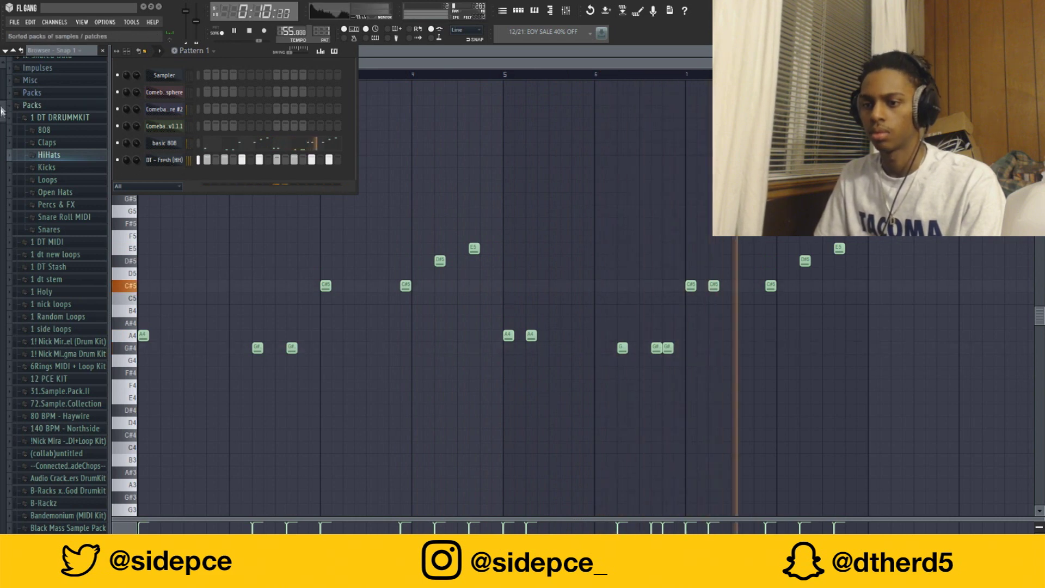
scroll(3, 74, up, 5)
drag(2, 75, 1, 108)
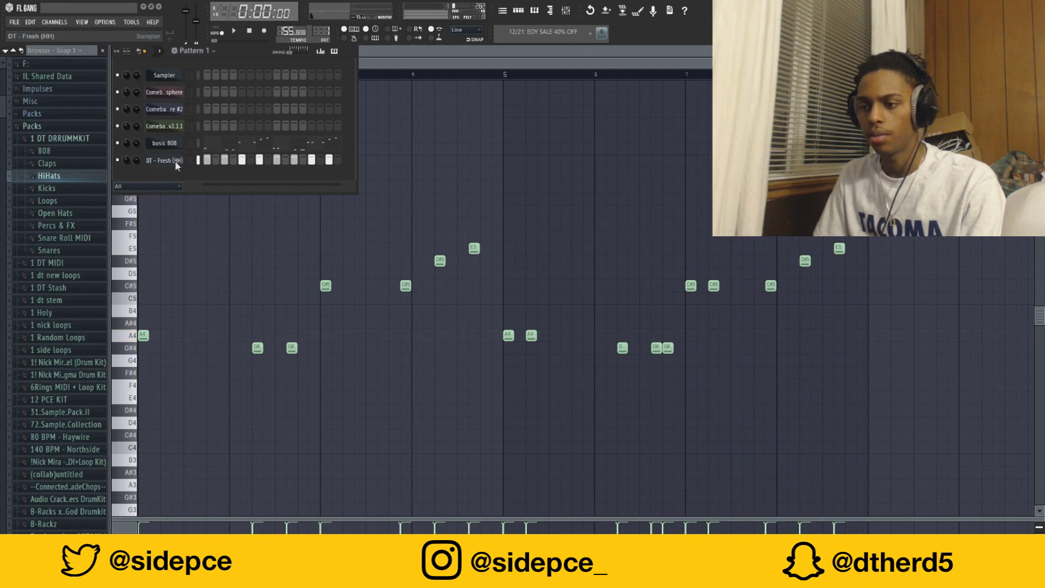
key(F7)
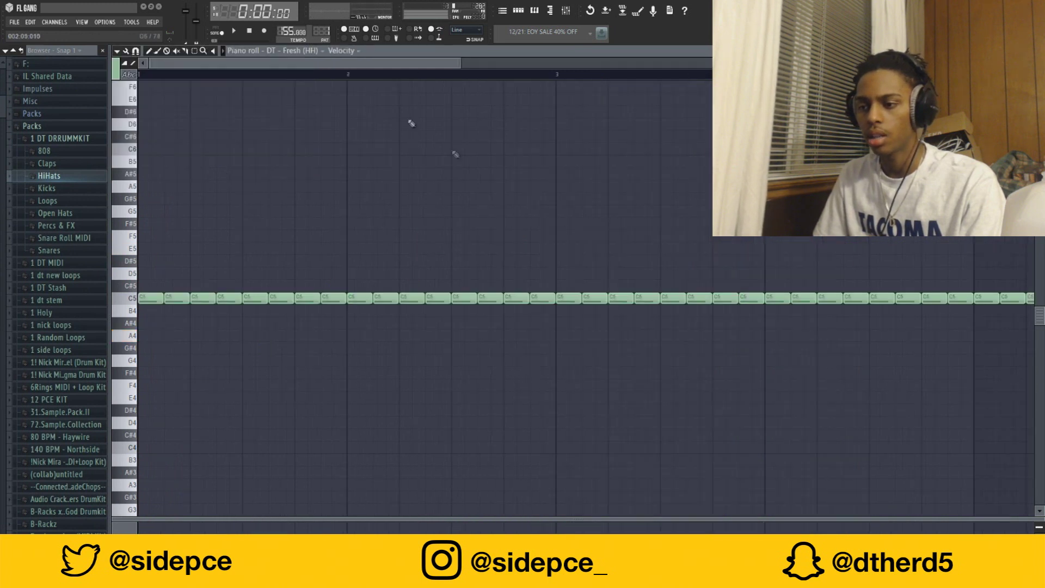
Step: Change the note snap, split the last hi-hat of bar 1 into a four-note roll and copy the roll to G4 in bar 2
scroll(342, 65, up, 3)
key(space)
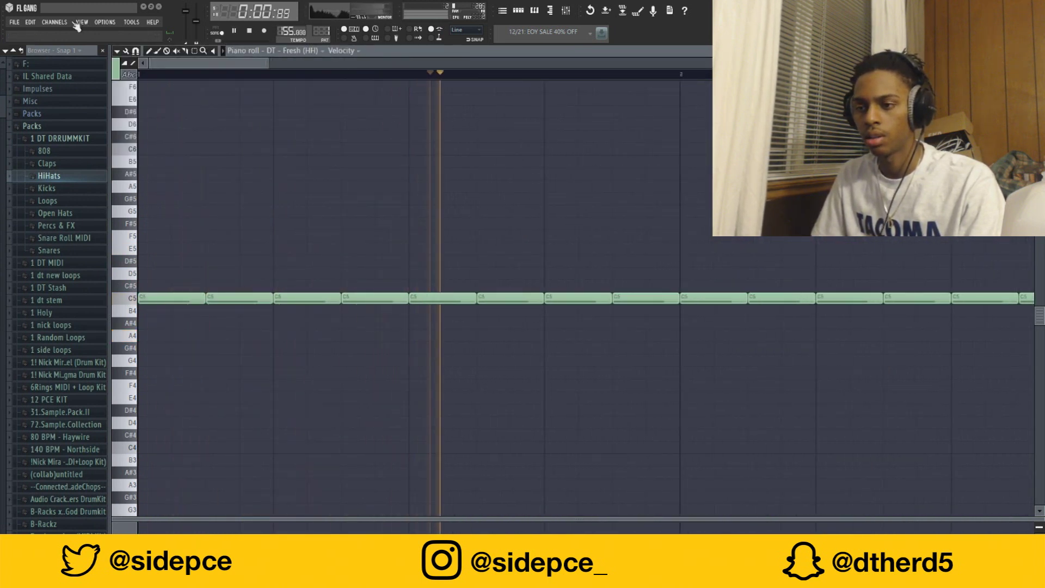
click(135, 51)
click(169, 137)
key(space)
key(space)
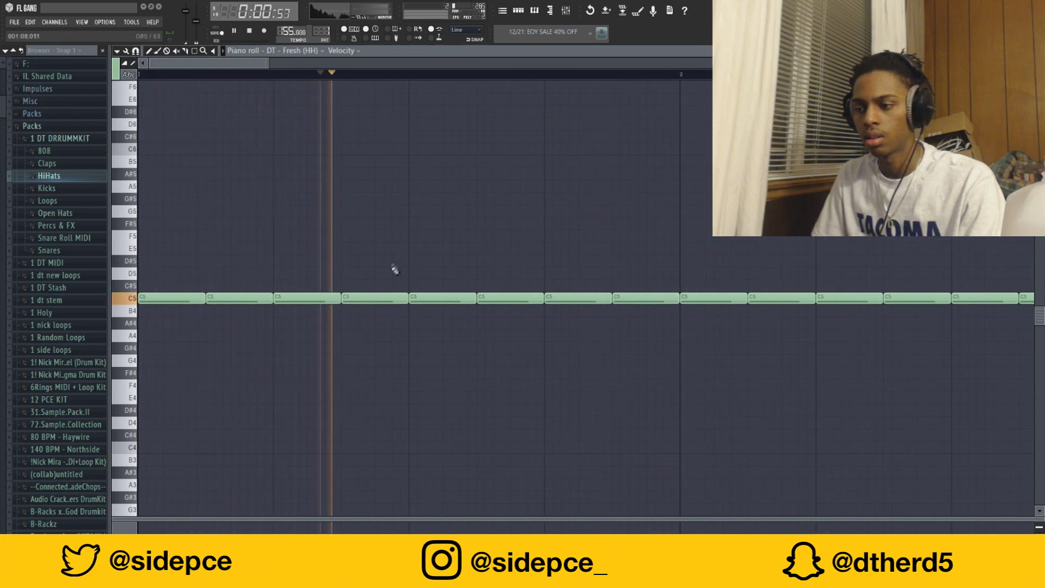
drag(674, 296, 629, 297)
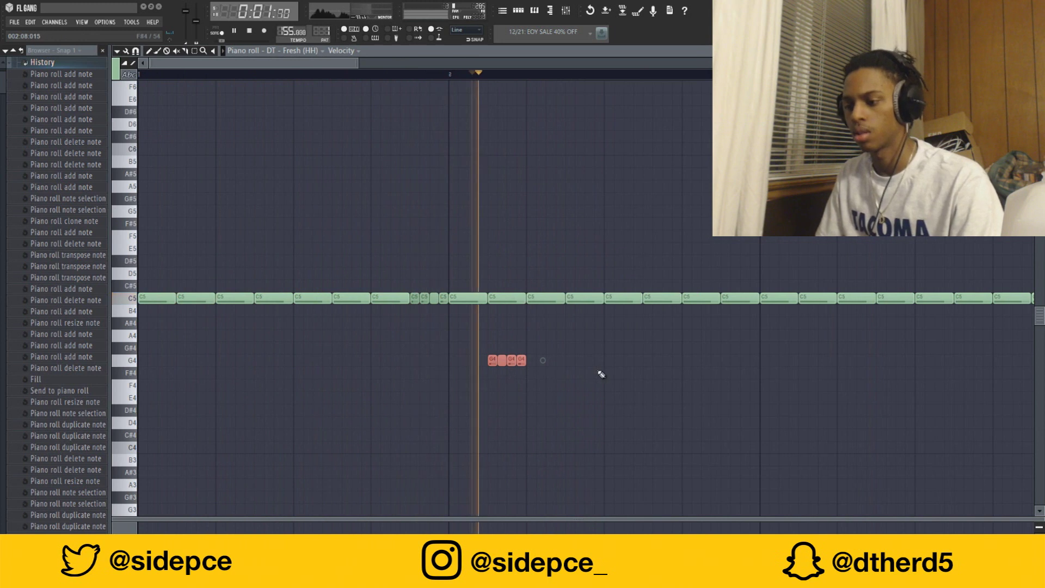
Step: Add two short G4 hi-hat notes near the end of bar 2 and play the pattern
key(space)
click(682, 359)
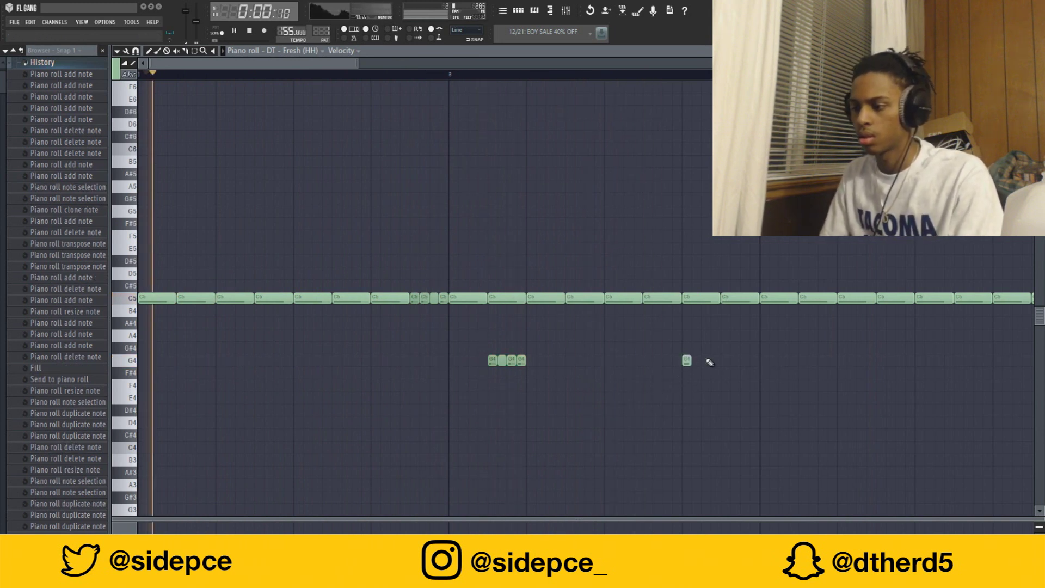
key(space)
click(724, 361)
mouse_move(724, 362)
mouse_down()
mouse_move(714, 361)
mouse_move(726, 361)
mouse_up()
key(space)
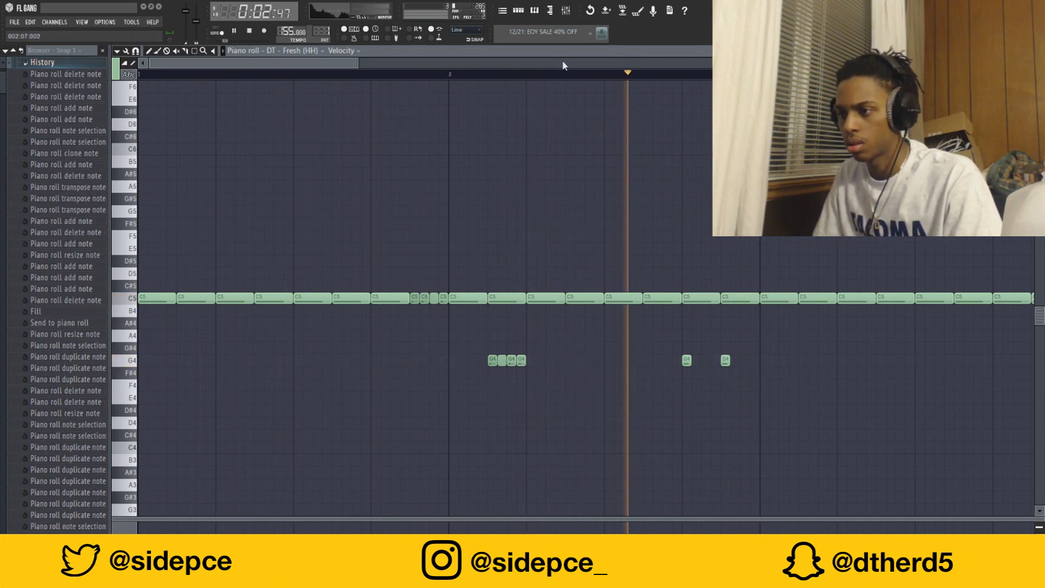
Step: Add a short G4 hi-hat in bar 3 and place a copied four-note roll on F5 at the end of that bar
scroll(561, 62, down, 1)
scroll(561, 62, right, 3)
click(601, 364)
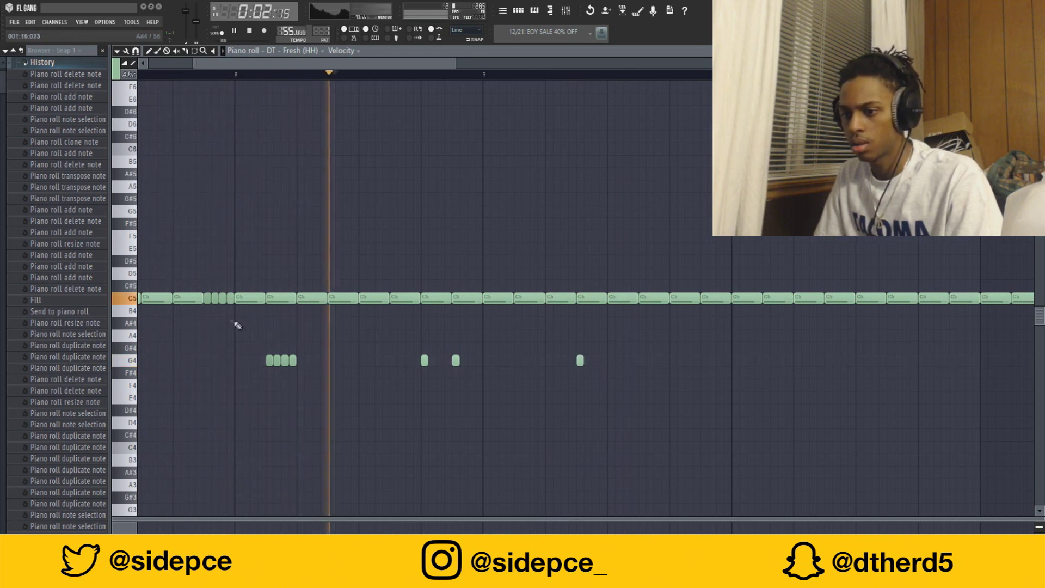
drag(315, 355, 597, 364)
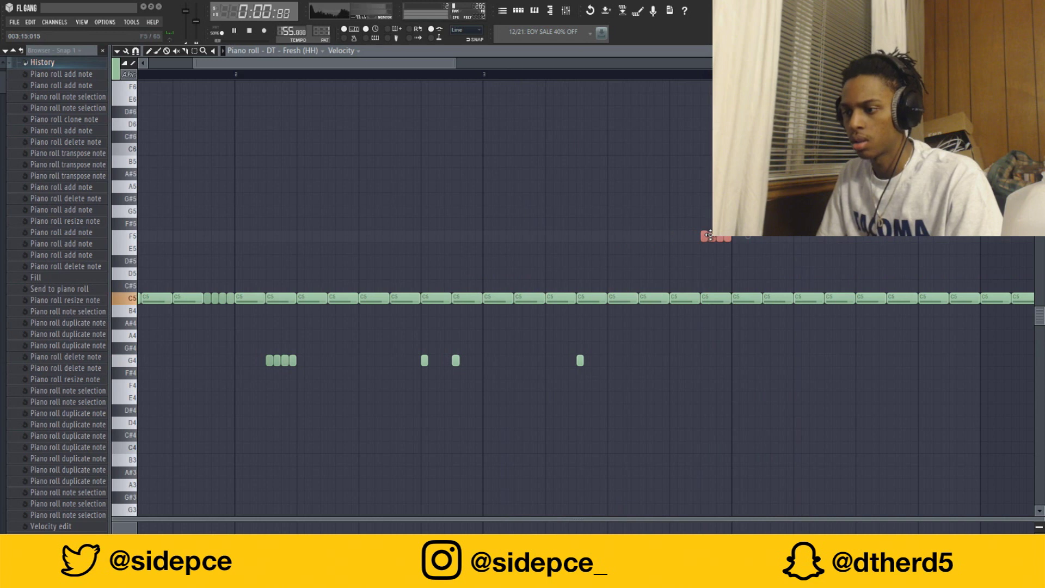
Step: Remove the G4 hi-hat in bar 3 and turn the roll into a descending G5, F#5, F5, E5 run with another E5 hit late in the bar
drag(709, 236, 555, 226)
right_click(581, 361)
right_click(573, 224)
click(581, 225)
drag(599, 241, 544, 217)
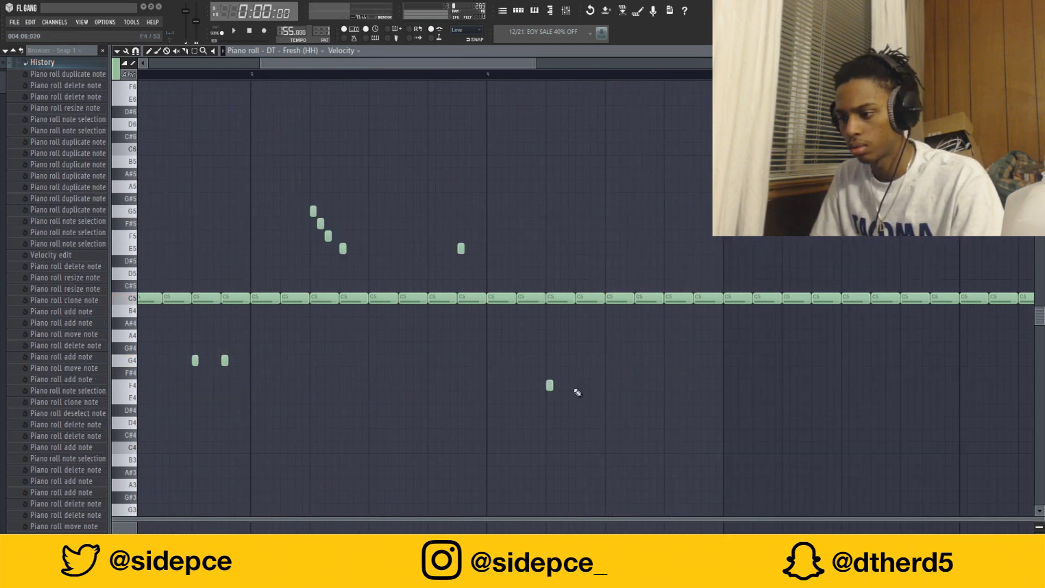
Step: Add short F4 hi-hat notes in bar 4 to form two pairs of hits
click(579, 386)
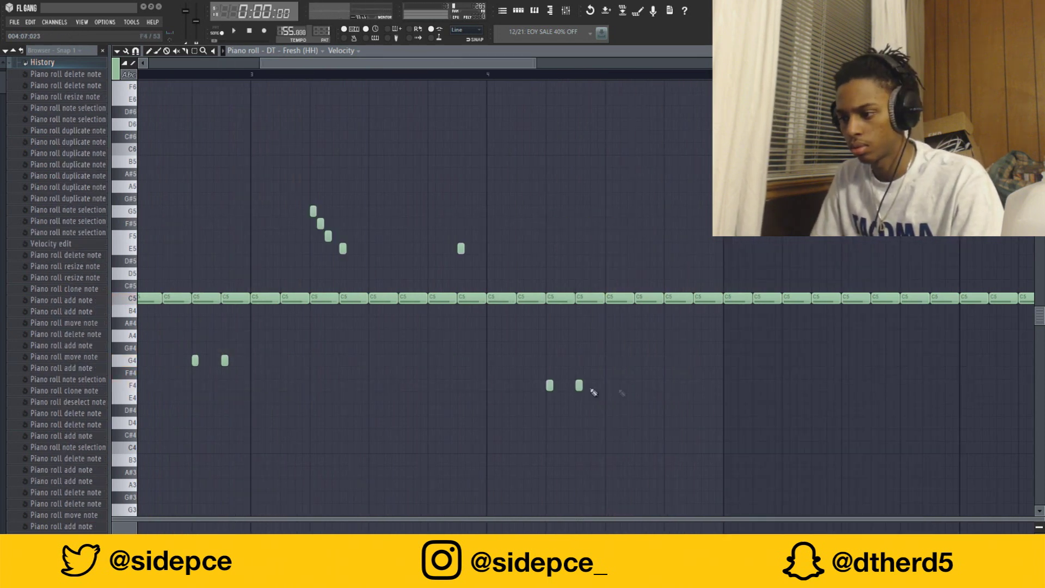
click(668, 385)
click(697, 386)
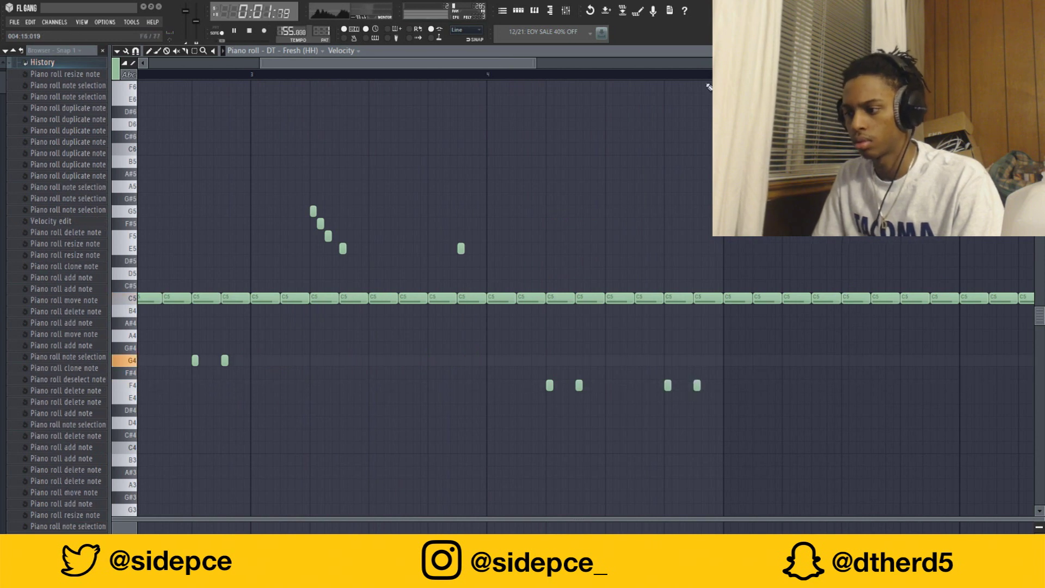
Step: Delete the hi-hats past the end of bar 4, duplicate the four-bar pattern into bars 5 to 8 and clear the selection
scroll(651, 76, down, 5)
drag(842, 366, 435, 245)
key(Delete)
key(ctrl+b)
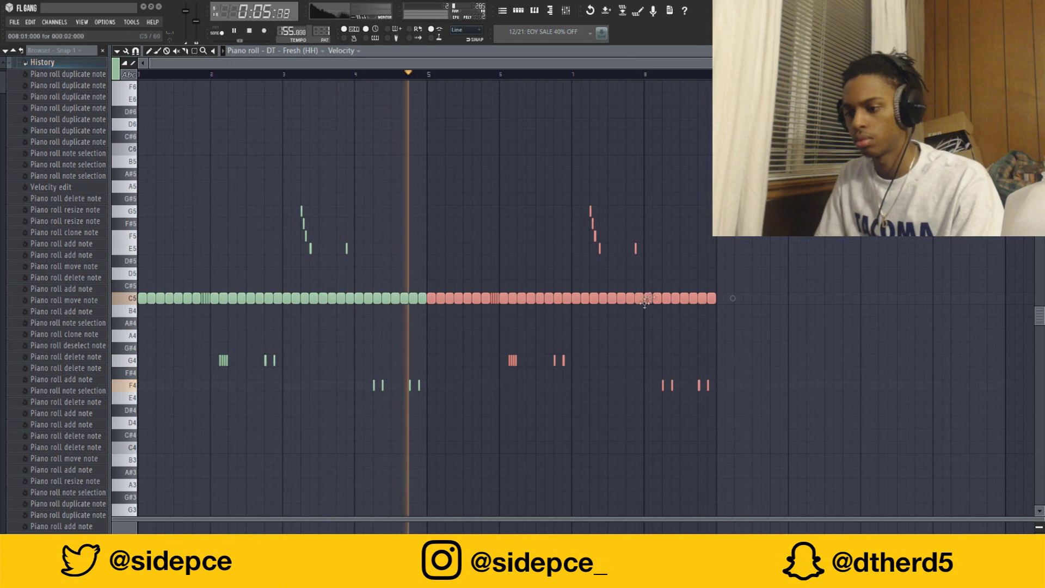
ctrl+click(667, 176)
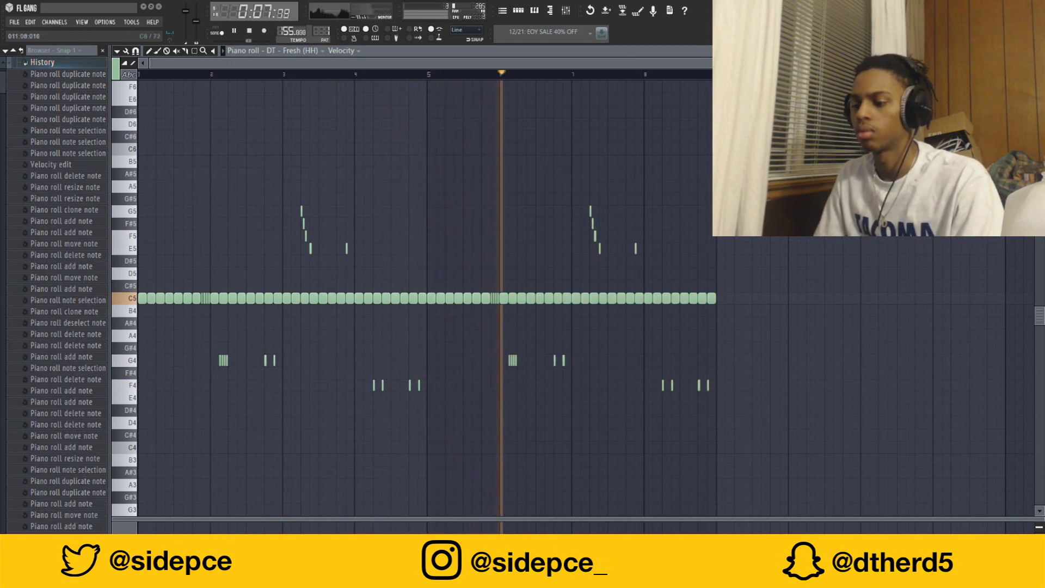
Step: Add a descending line of short hi-hats on the four beats of bar 8: E5, D#5, D5 and C#5
click(650, 247)
right_click(649, 248)
click(645, 248)
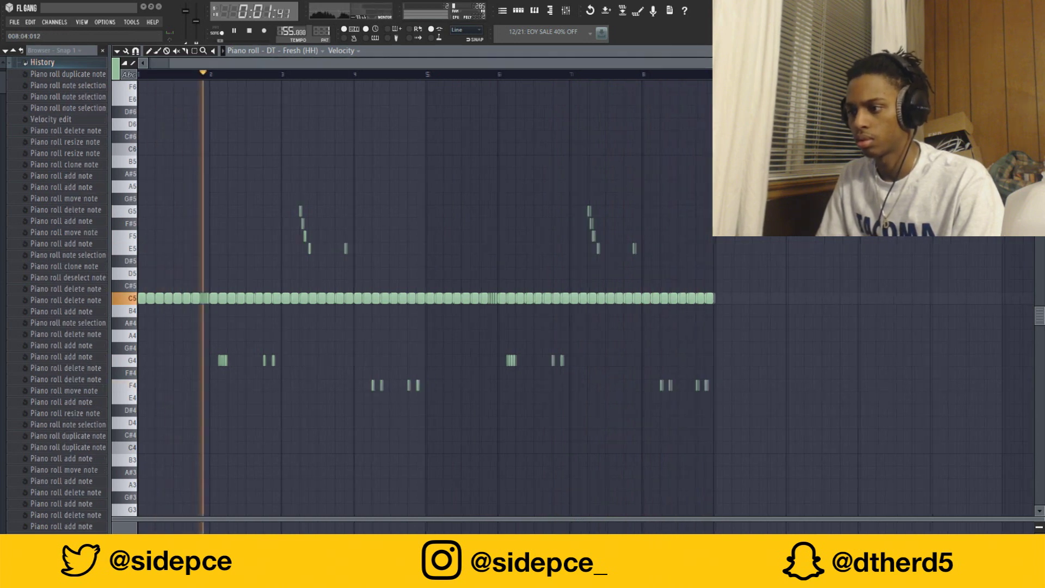
scroll(665, 248, up, 4)
click(461, 249)
click(513, 264)
click(565, 274)
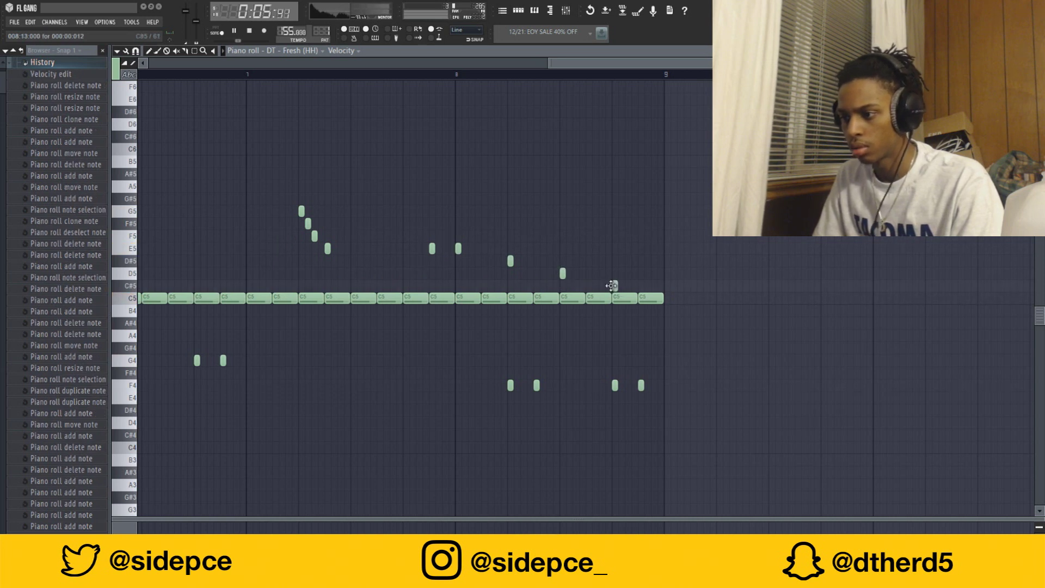
Step: Close the hi-hat piano roll and bring the browser's sample packs back into view in place of the history
click(1038, 50)
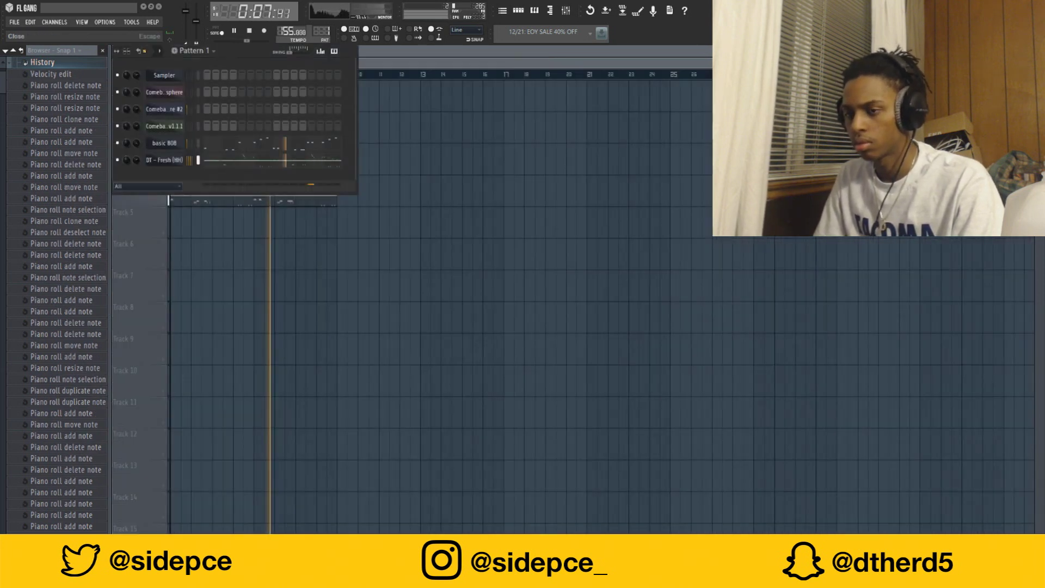
click(48, 63)
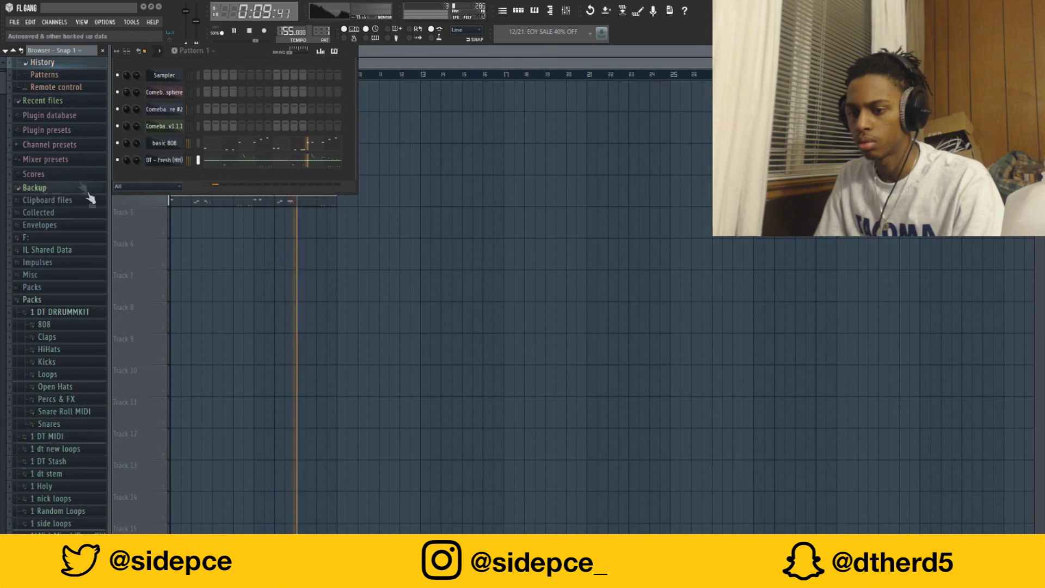
scroll(95, 294, down, 4)
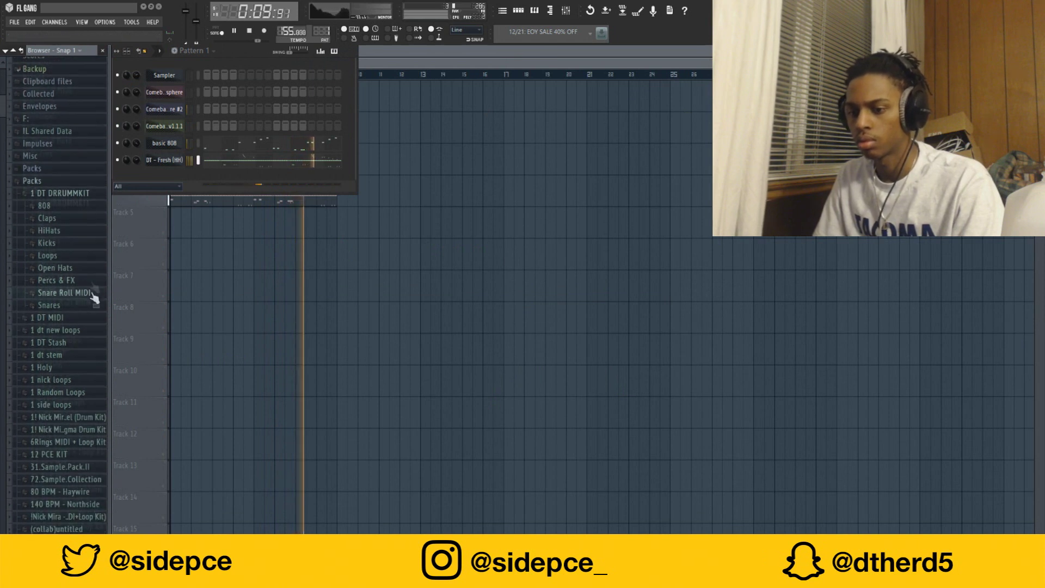
Step: Mute the Comeback_Omnisphere #2 track in the playlist during playback
click(414, 61)
click(169, 111)
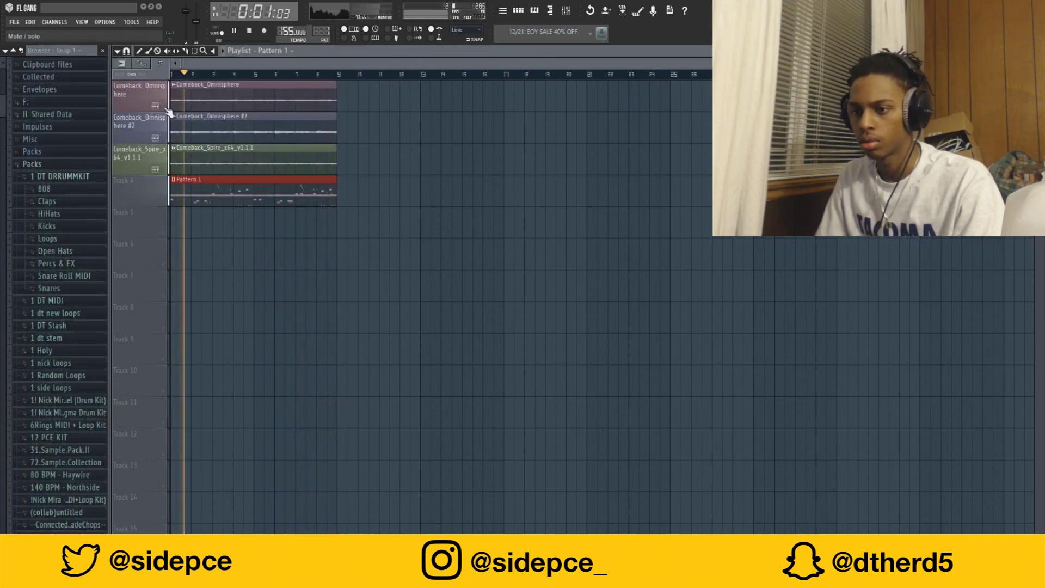
click(169, 139)
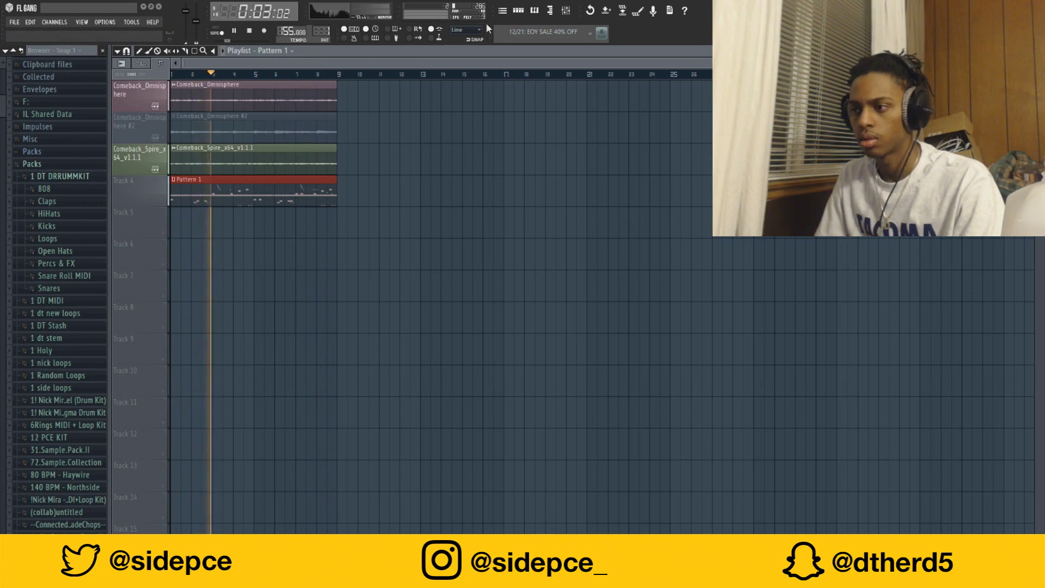
Step: Load NM - NickMira'sChair Perc and keep its C5 notes only on beat 4 of bars 2, 4, 6 and 8
click(522, 11)
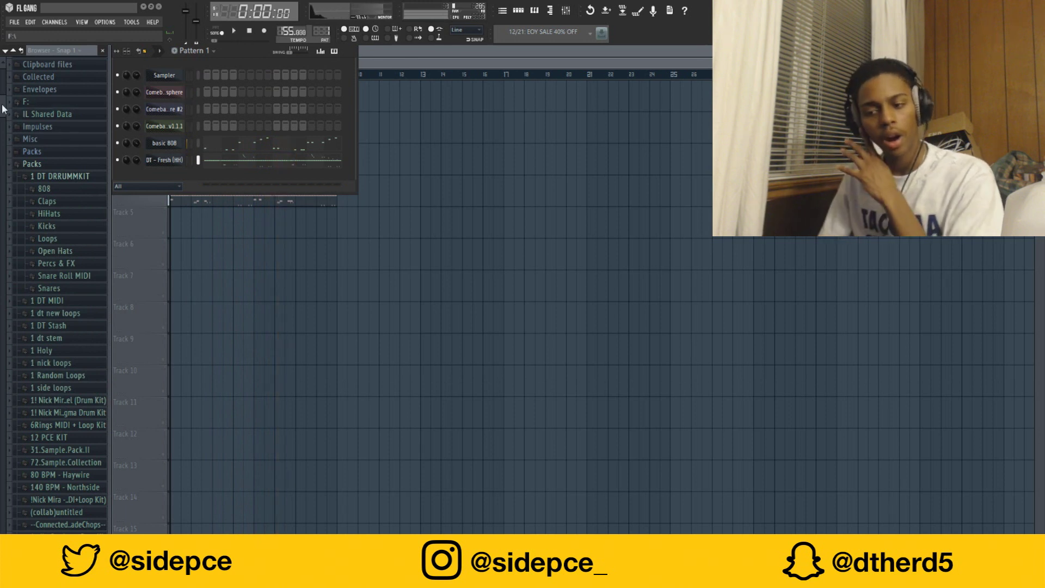
scroll(32, 163, down, 6)
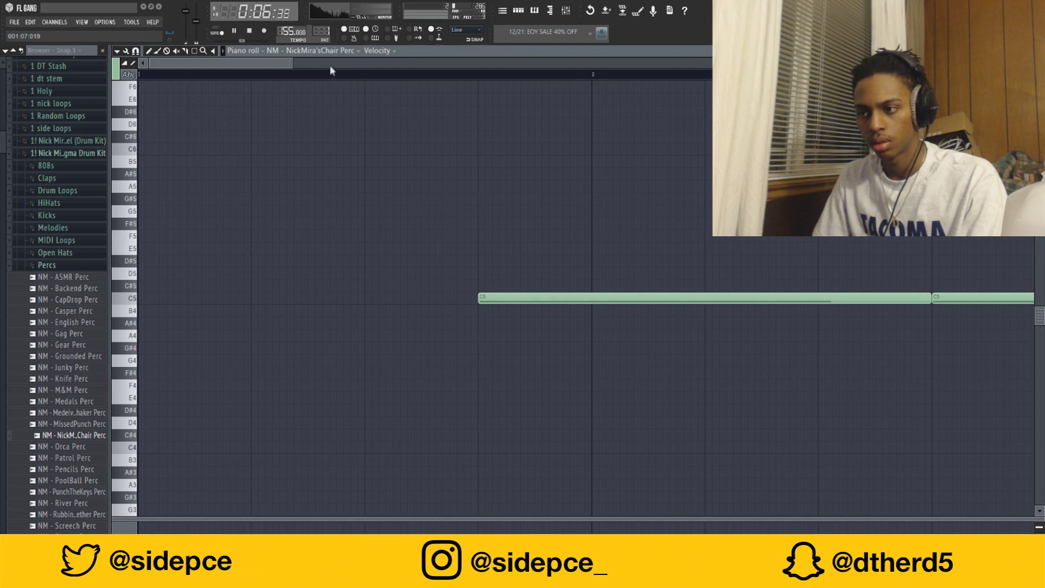
key(ctrl+z)
right_click(436, 298)
right_click(548, 297)
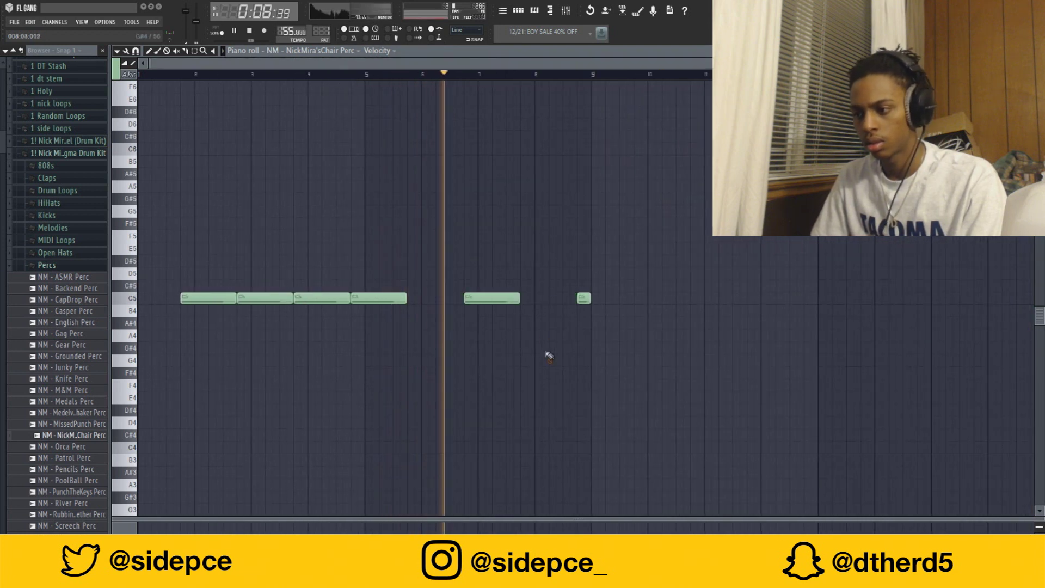
right_click(239, 298)
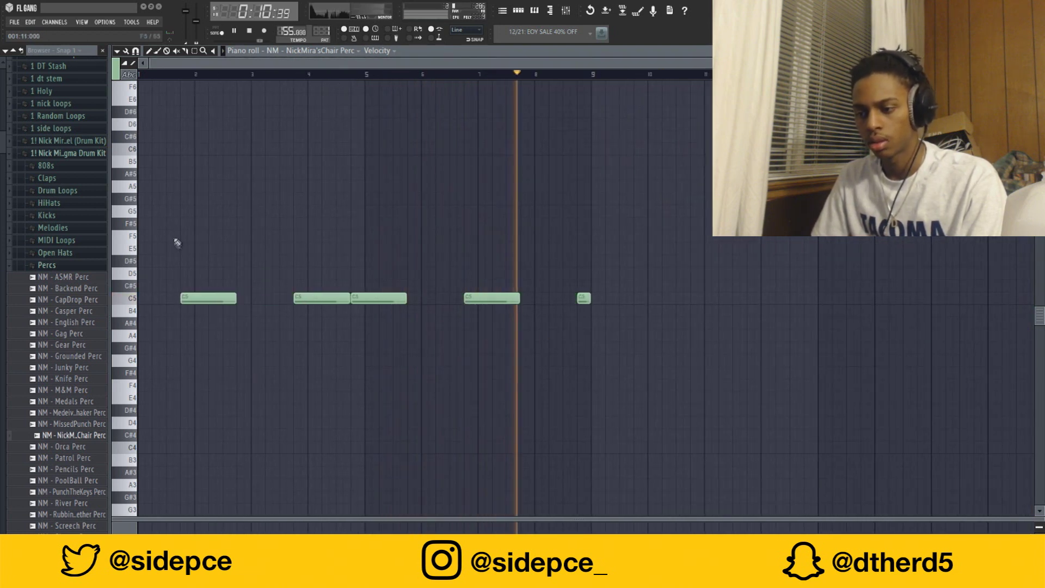
key(ctrl+z)
right_click(213, 298)
right_click(328, 298)
Step: Load an open hat from the Nick Mira kit's Open Hats folder as a new channel, settling on NM - Dripping OH
key(F6)
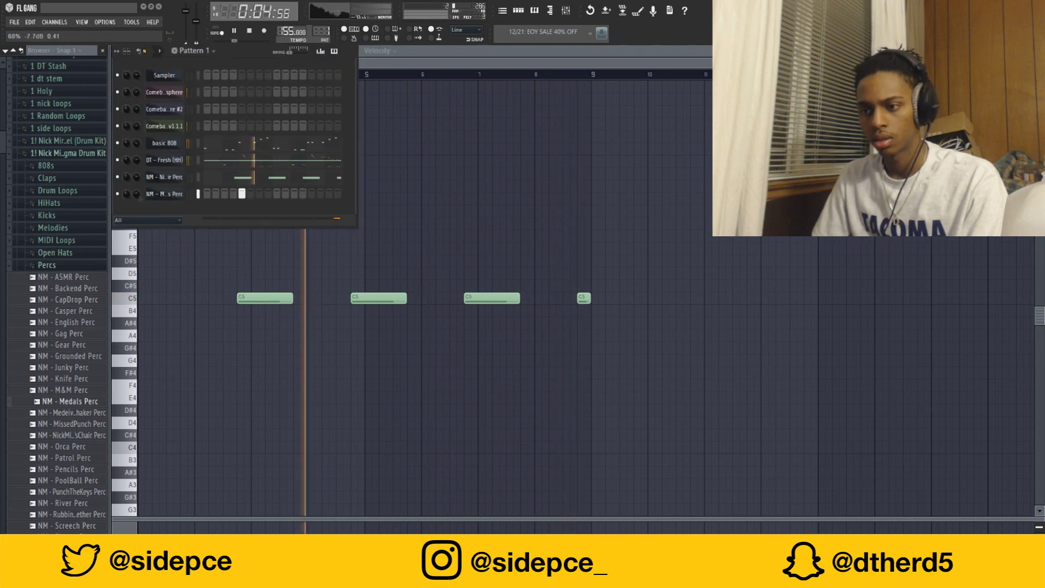
click(82, 253)
drag(82, 321, 174, 221)
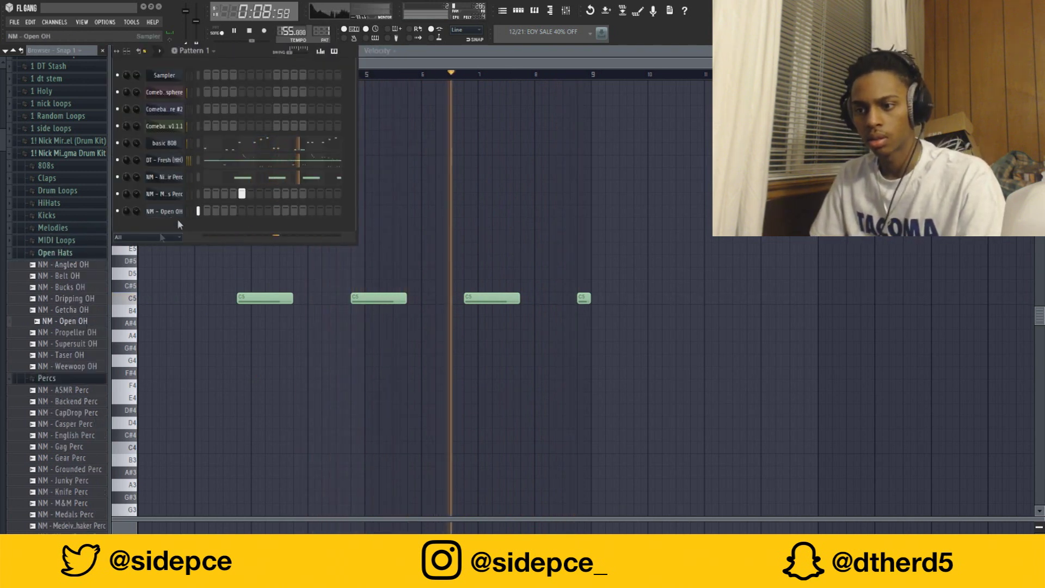
drag(83, 301, 188, 211)
Step: Place C5 open hat notes at the start of bars 1, 3, 5 and 7 and return to the channel rack
key(F7)
key(space)
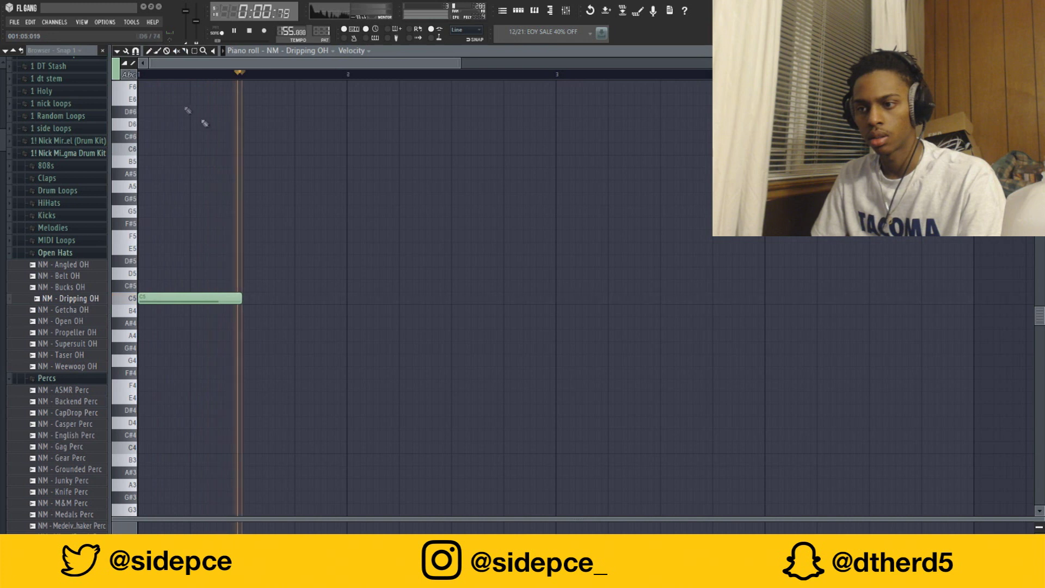
click(561, 298)
scroll(525, 83, down, 4)
click(493, 298)
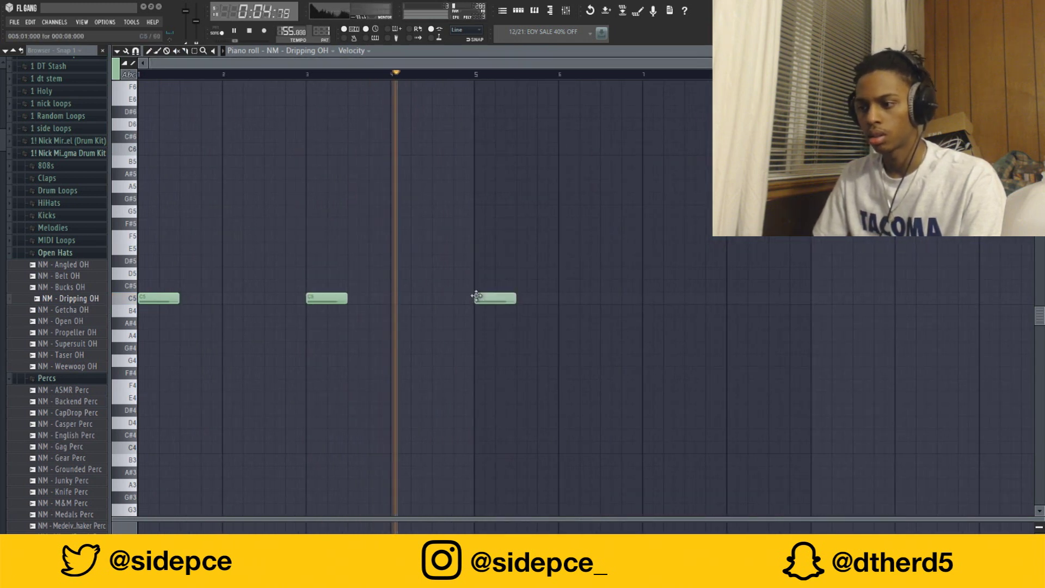
click(662, 298)
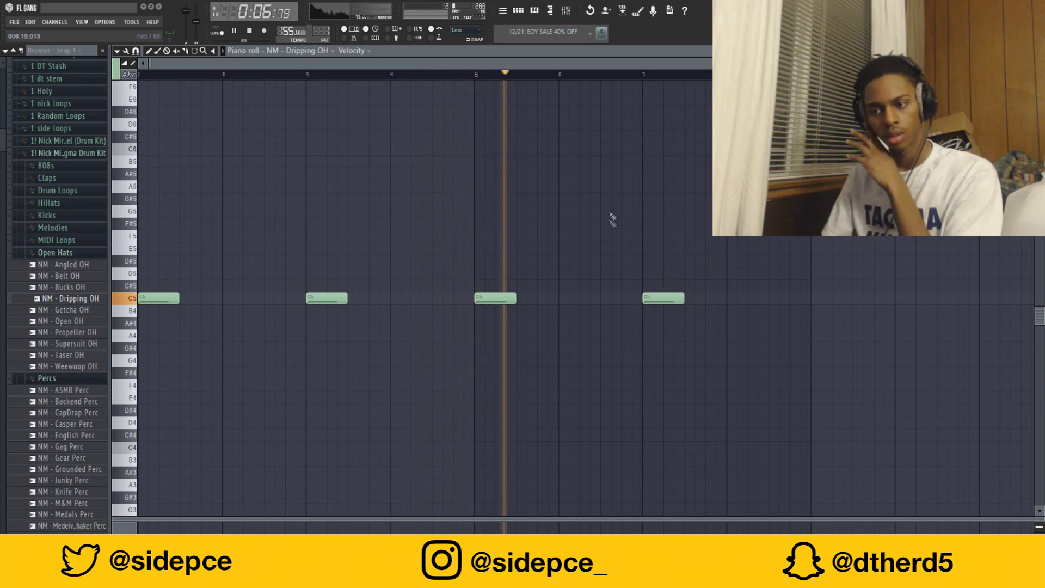
key(F7)
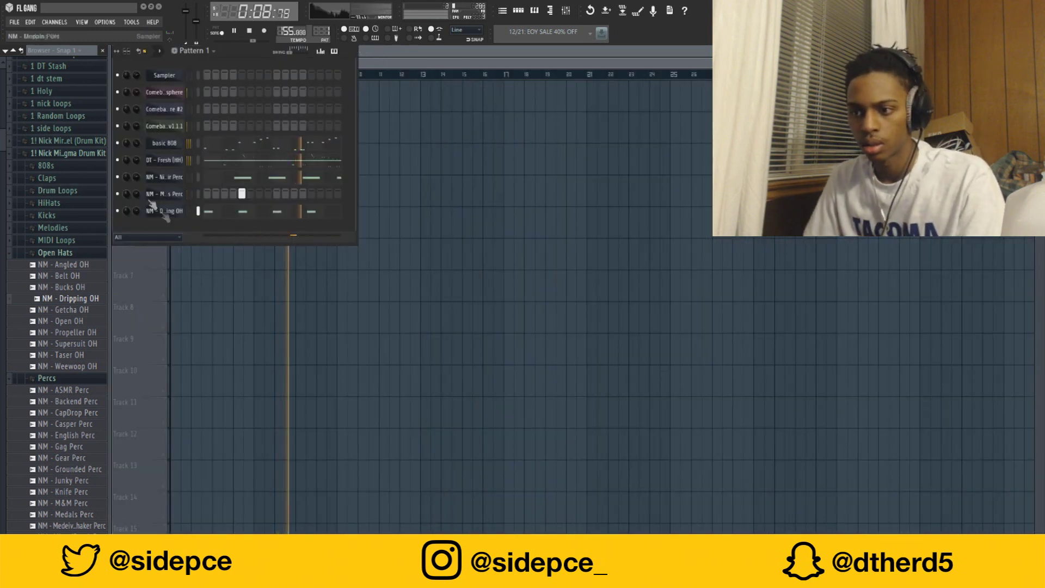
Step: Load DT - Gangway (Clap) from the 12 PCE KIT as a new channel with a hit on step 9
click(65, 163)
click(64, 156)
scroll(76, 174, up, 3)
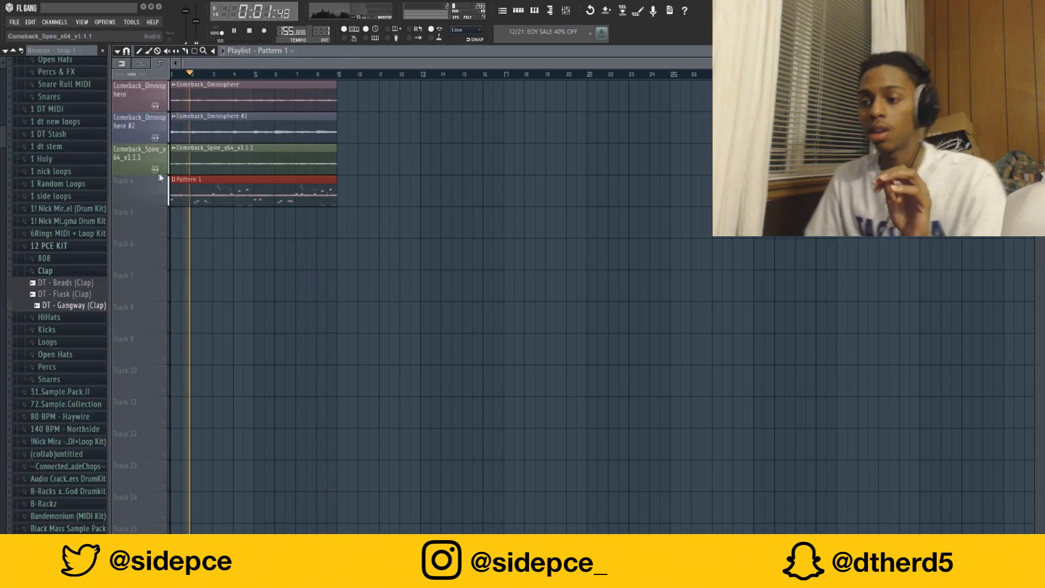
Step: Mute the Comeback_Spire and Comeback_Omnisphere tracks in the playlist and bring back the channel rack
click(163, 149)
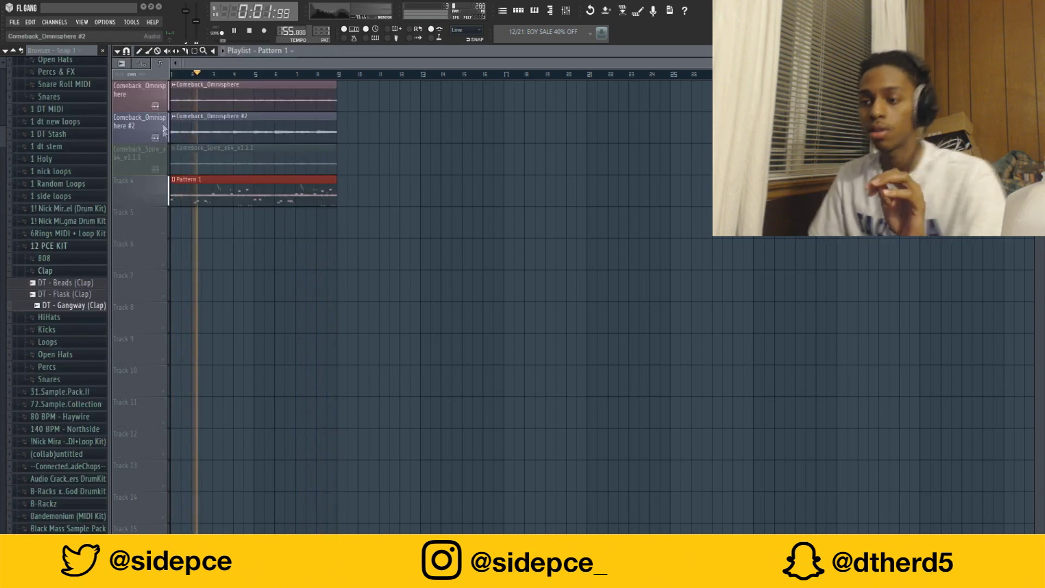
click(163, 85)
click(519, 11)
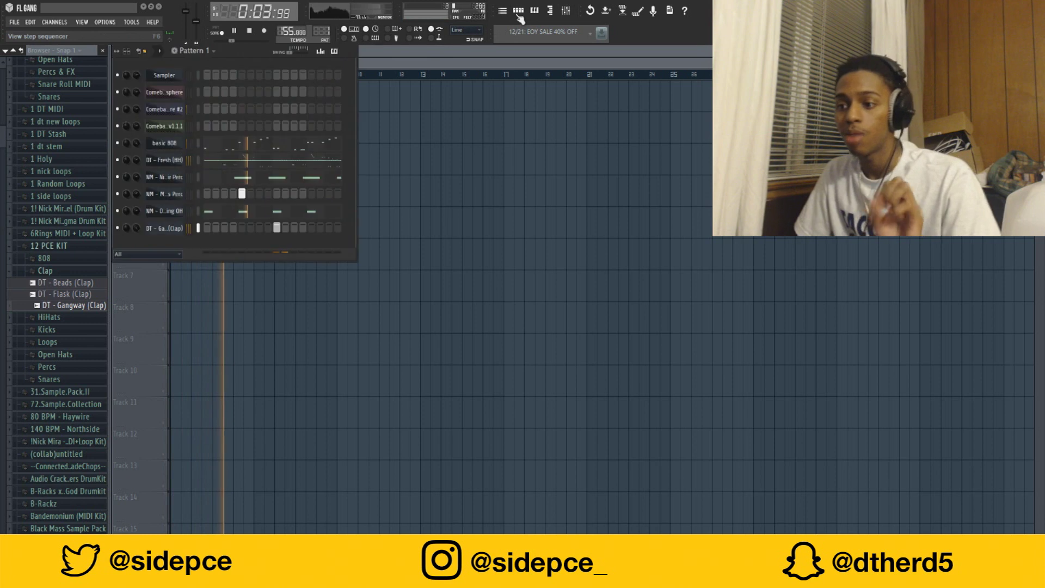
key(F6)
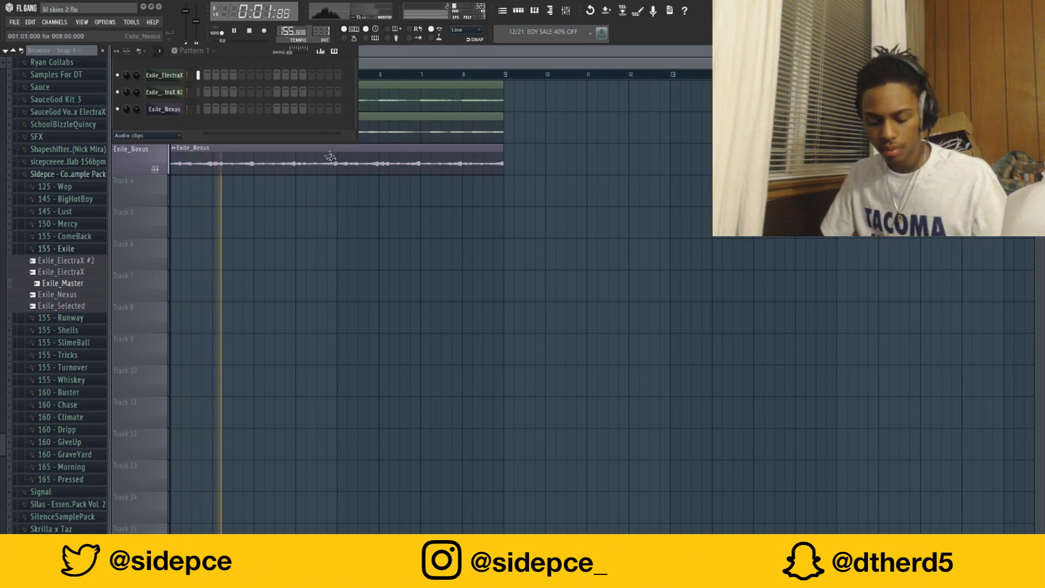
Step: Collapse the sample pack folder in the browser and move back up towards the drum kits
click(65, 174)
scroll(90, 200, up, 6)
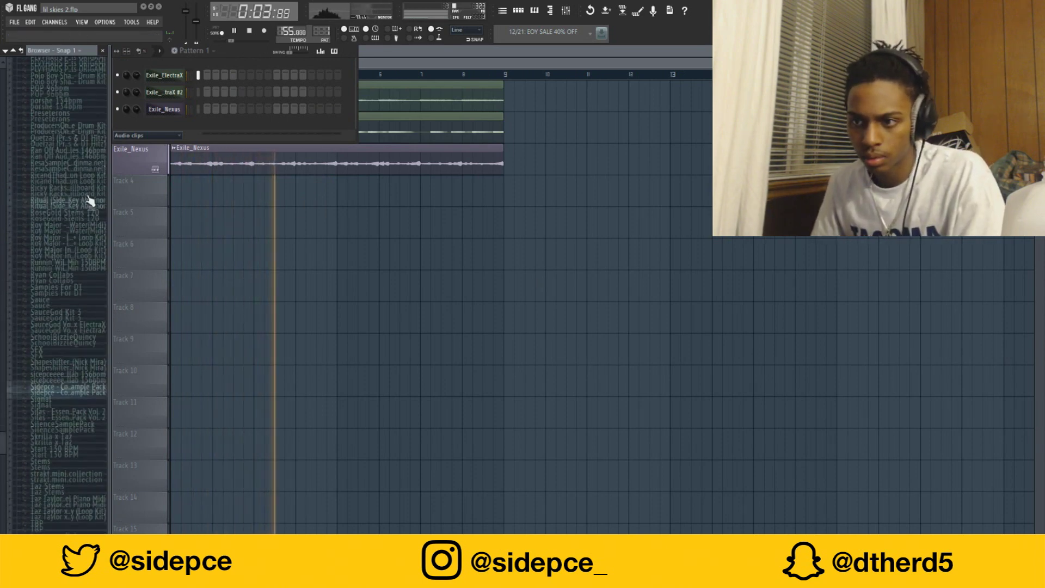
scroll(90, 200, up, 10)
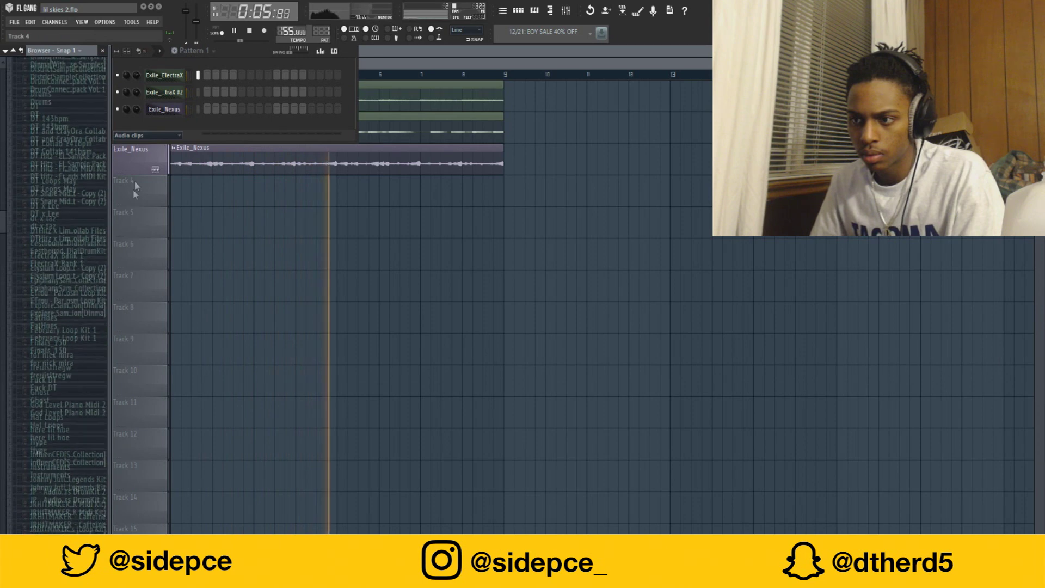
scroll(142, 137, up, 1)
Step: Create a new pattern and place its clip on Track 4 beneath the Exile stems in the playlist
key(F4)
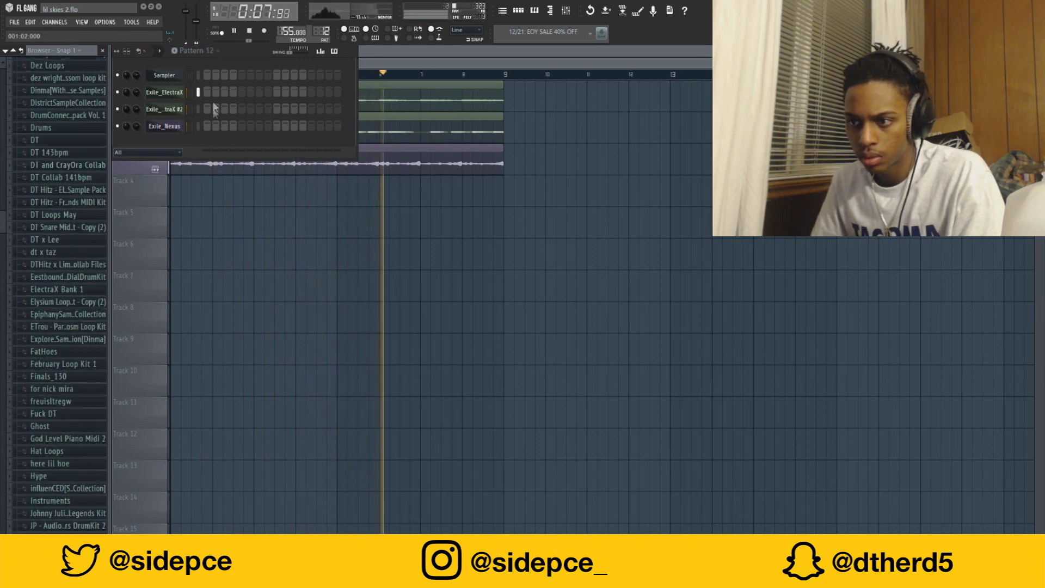
click(392, 65)
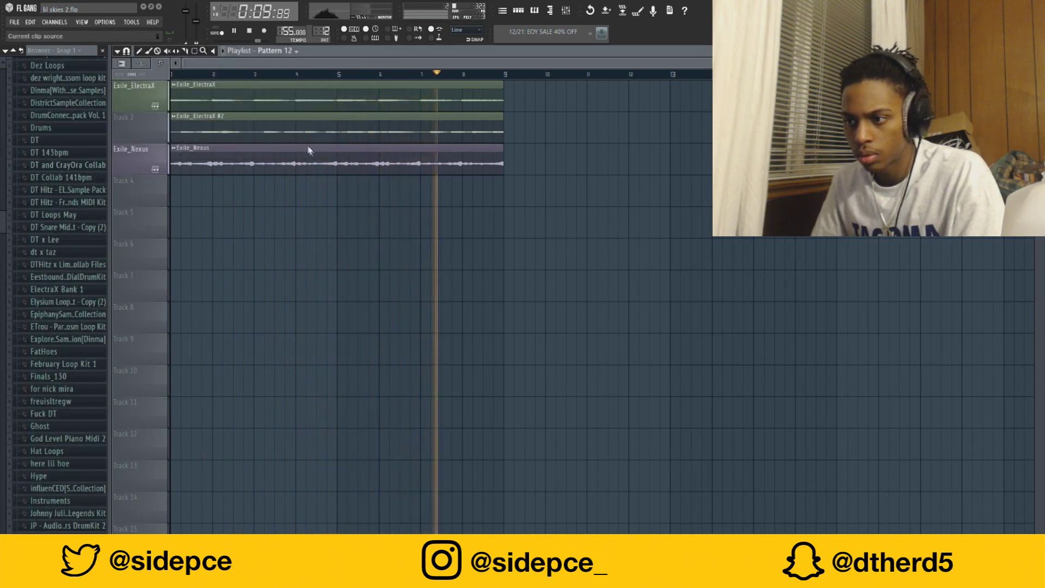
drag(268, 187, 238, 200)
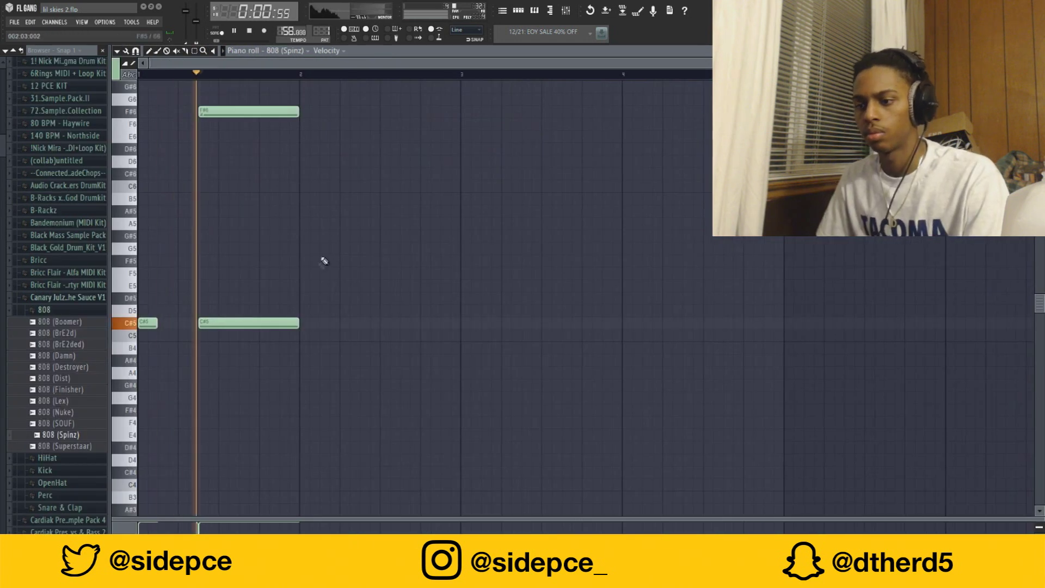
Step: Play the 808 (Spinz) pattern and extend its line from bar 2 to the start of bar 5 with short F#5, D5 and C#5 notes
key(space)
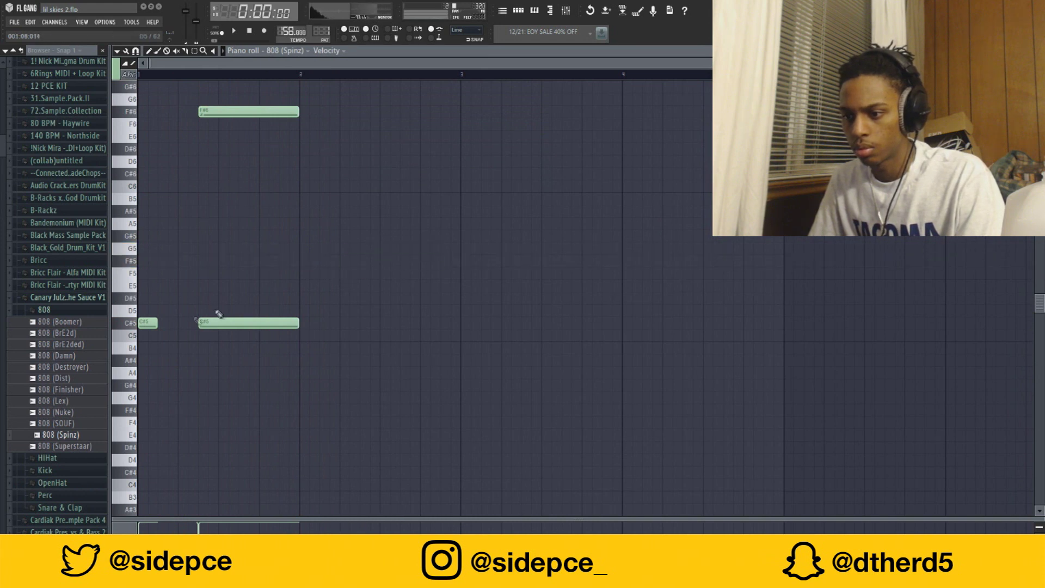
key(space)
key(space)
key(space)
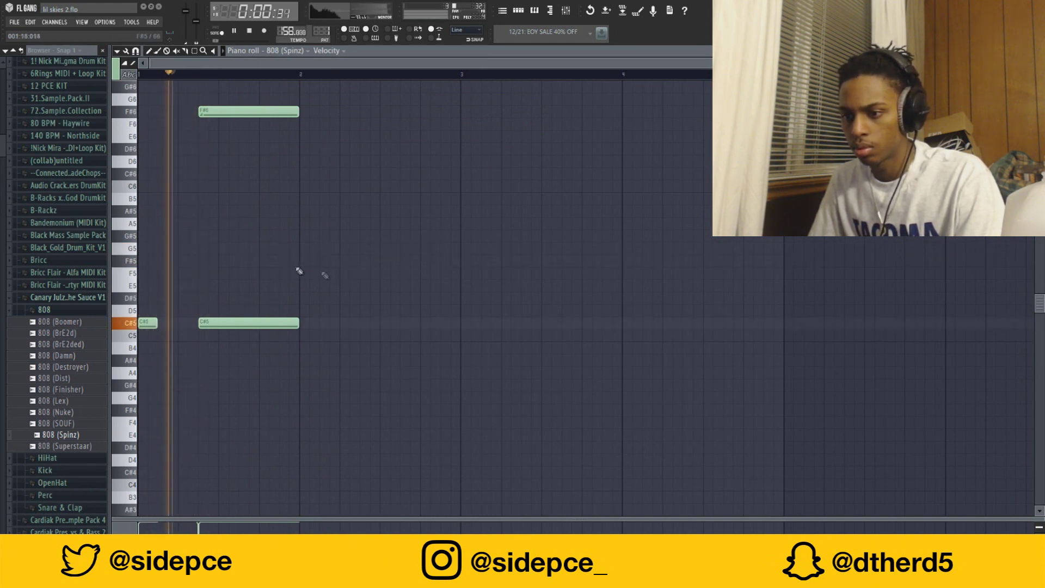
click(344, 262)
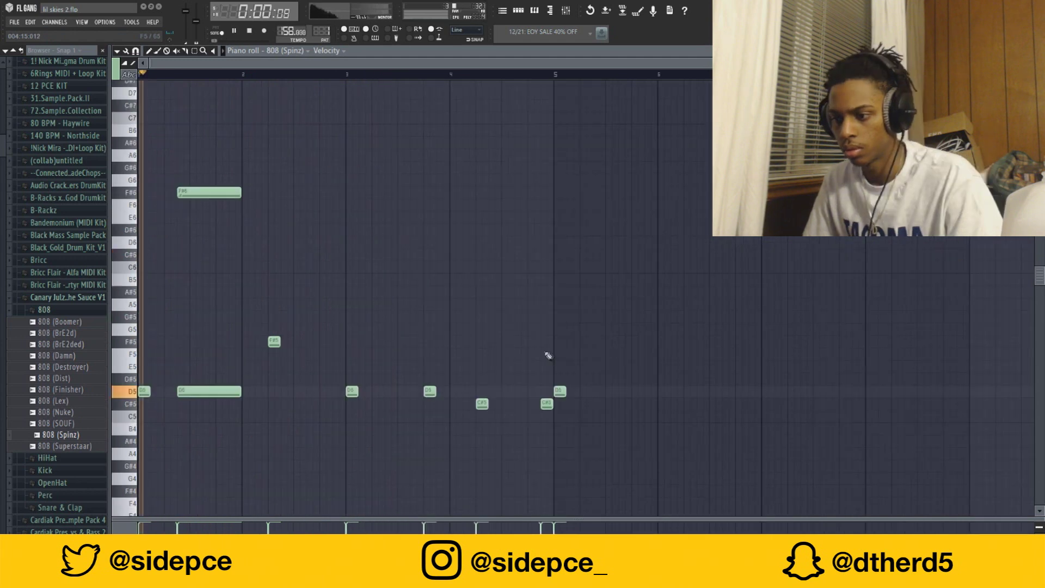
scroll(501, 311, down, 2)
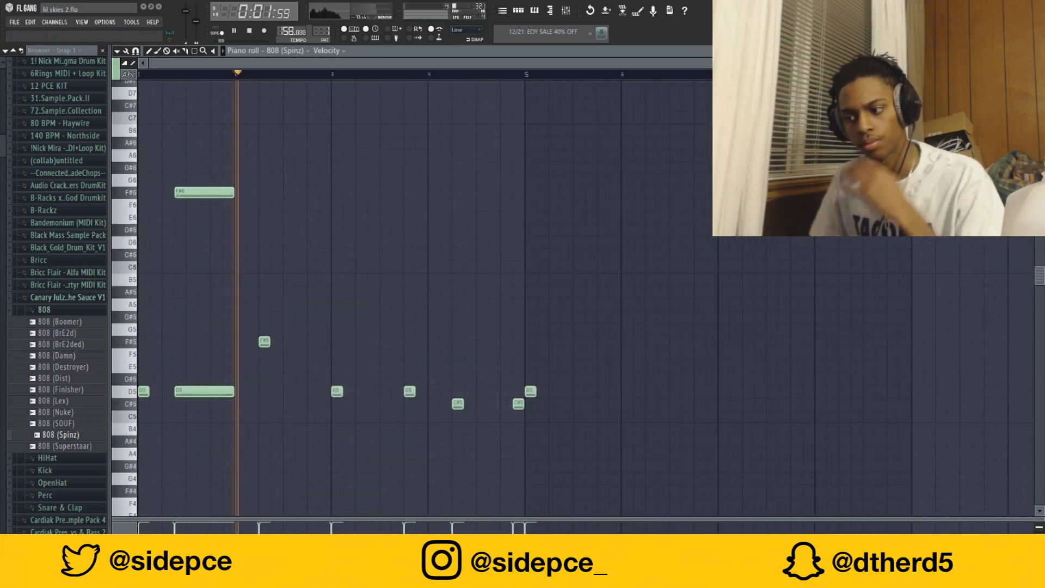
Step: Add a short note above the last C#5 just before bar 5, raise it to F#6 and play the 808 line
click(519, 341)
scroll(517, 348, up, 2)
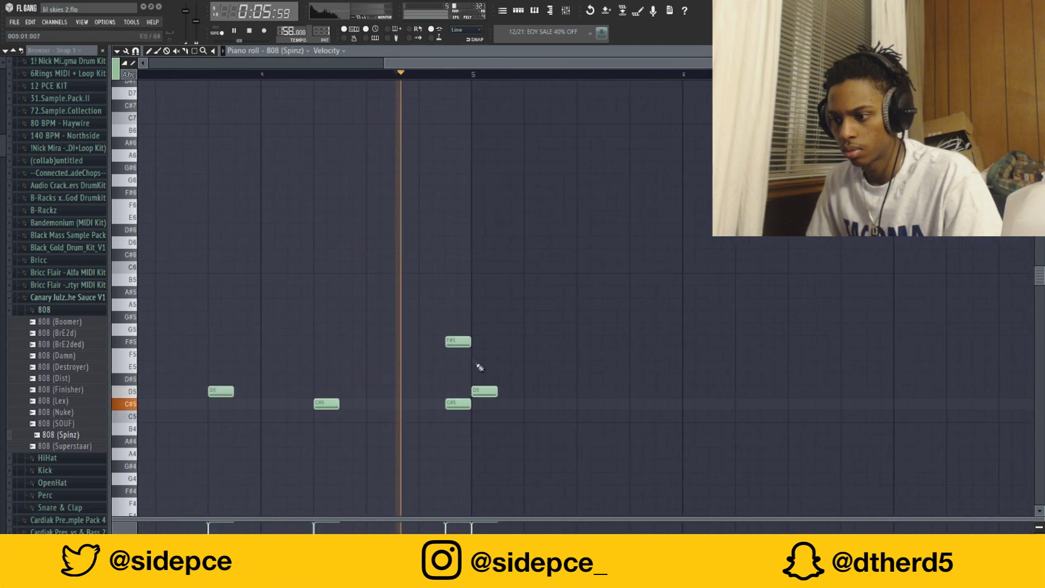
key(space)
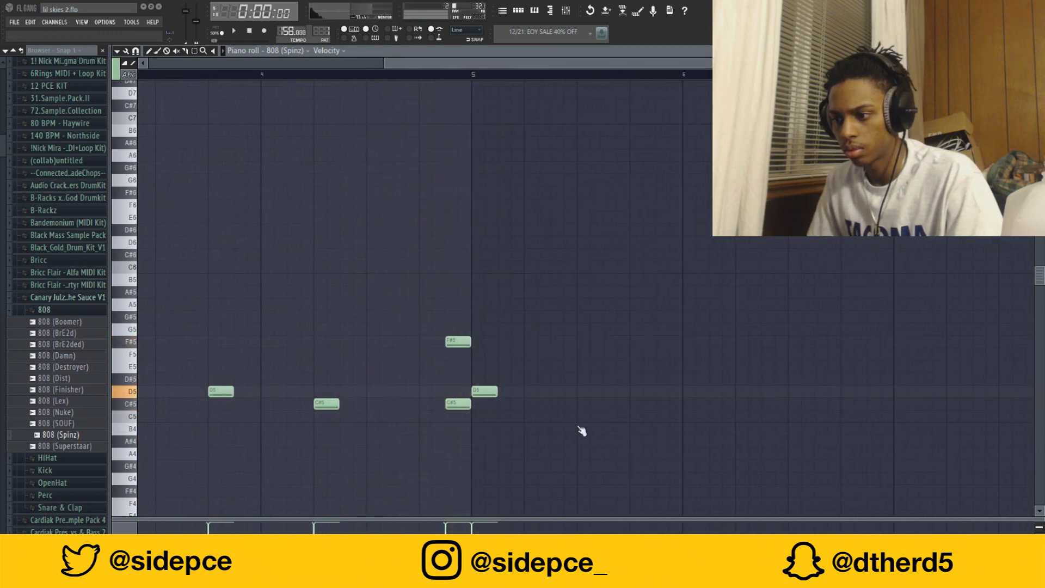
key(space)
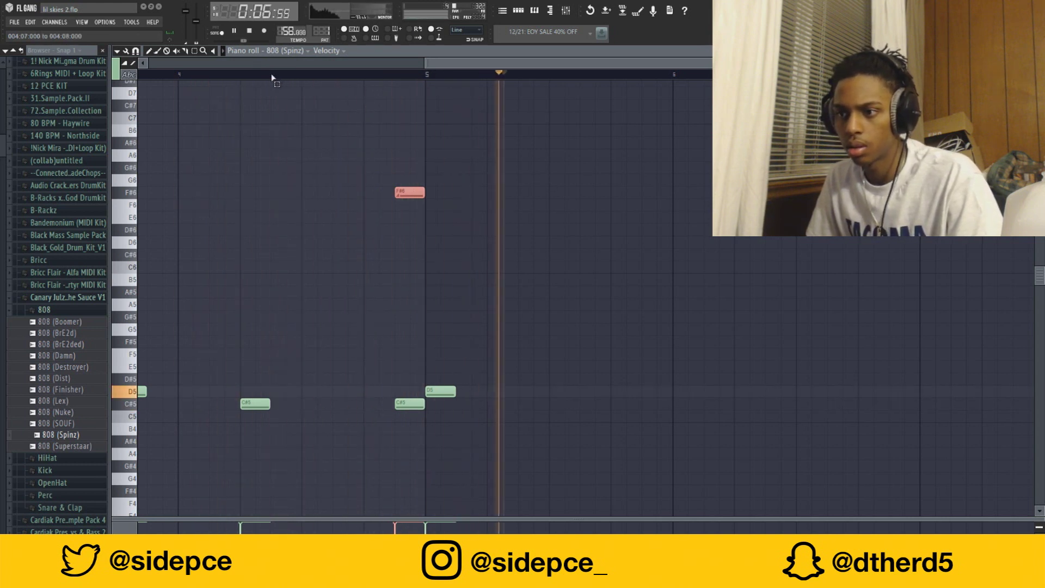
Step: Repeat the F#5, D5 and C#5 notes of bars 2 to 4 across bars 6 to 8 of the 808 line and play it back
scroll(484, 64, down, 5)
click(632, 399)
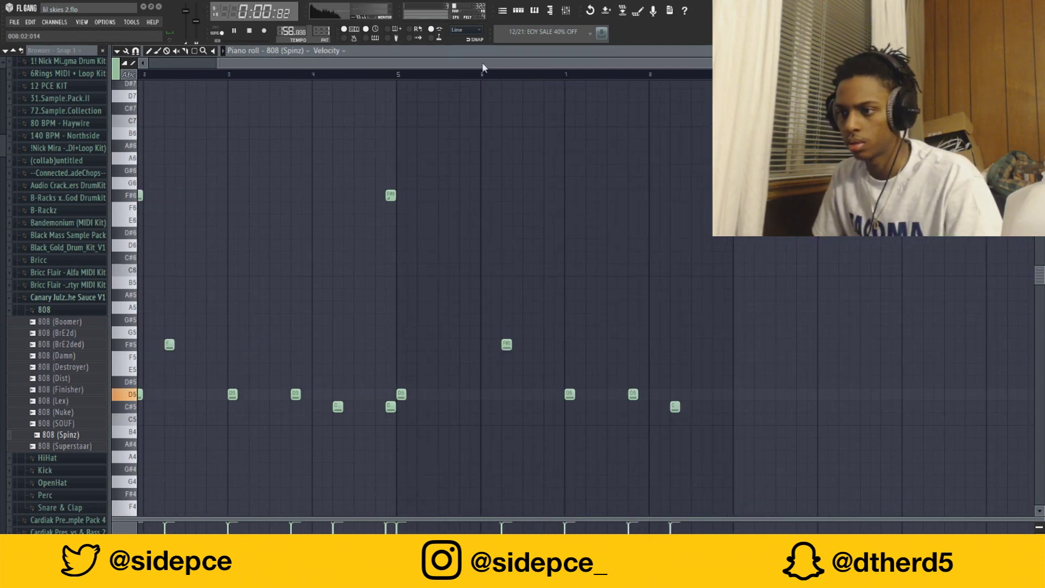
key(space)
click(520, 11)
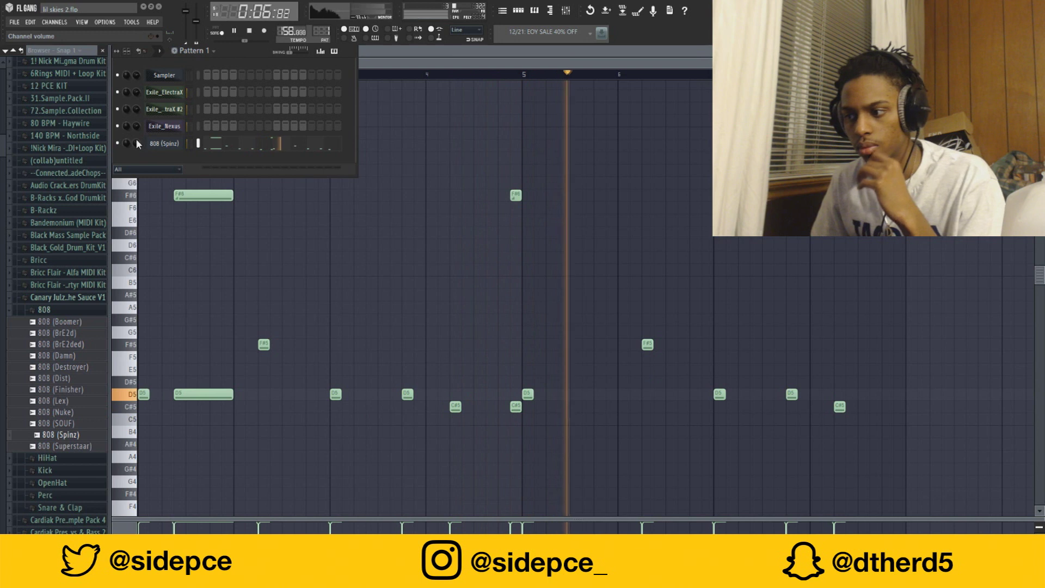
click(471, 70)
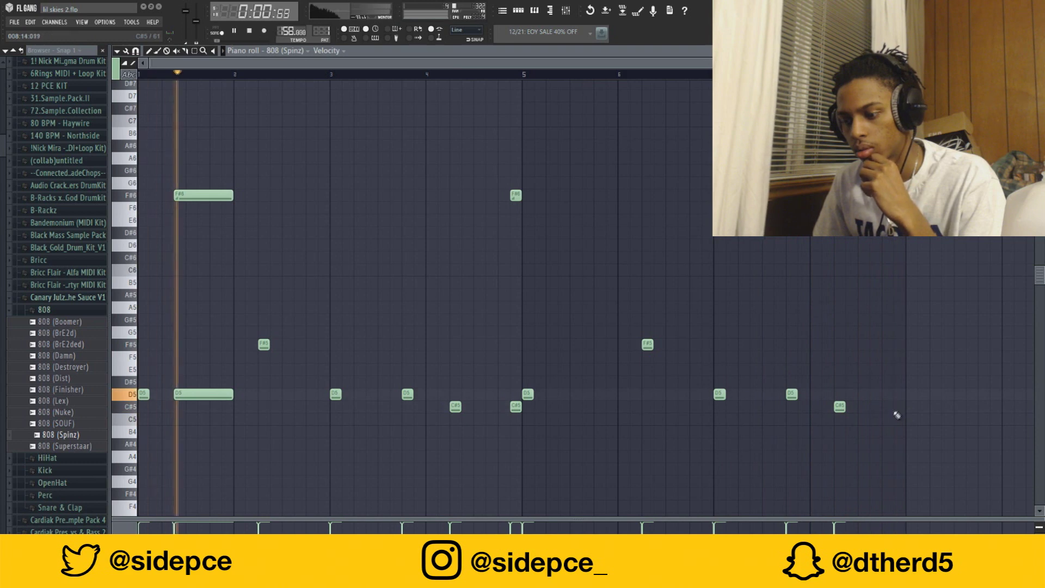
key(space)
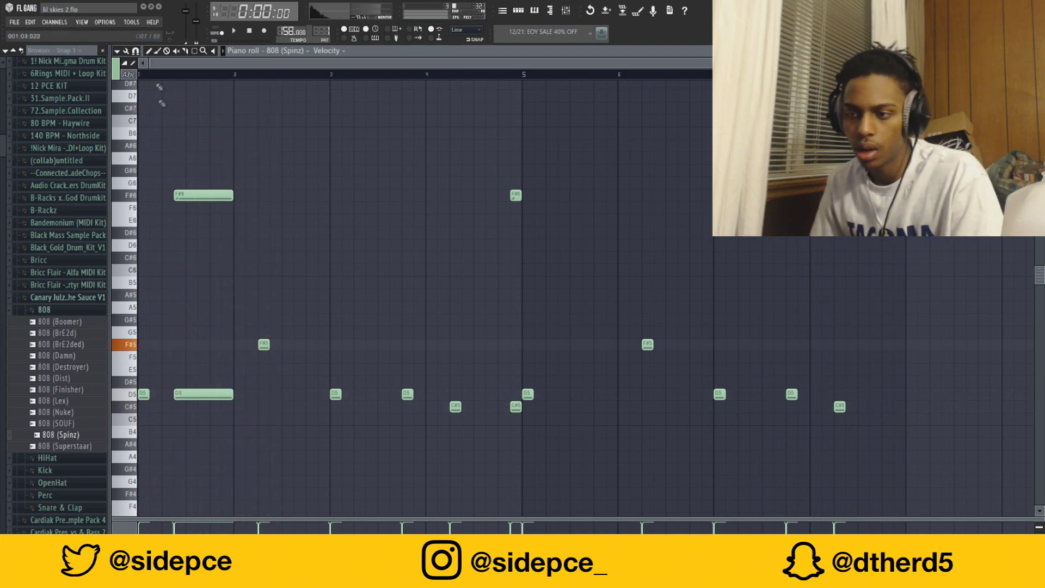
Step: Add hi-hat and gotoNM oh open-hat channels from the sample packs, placing short C5 open-hat hits across bars 1 to 7
click(61, 298)
scroll(64, 294, up, 8)
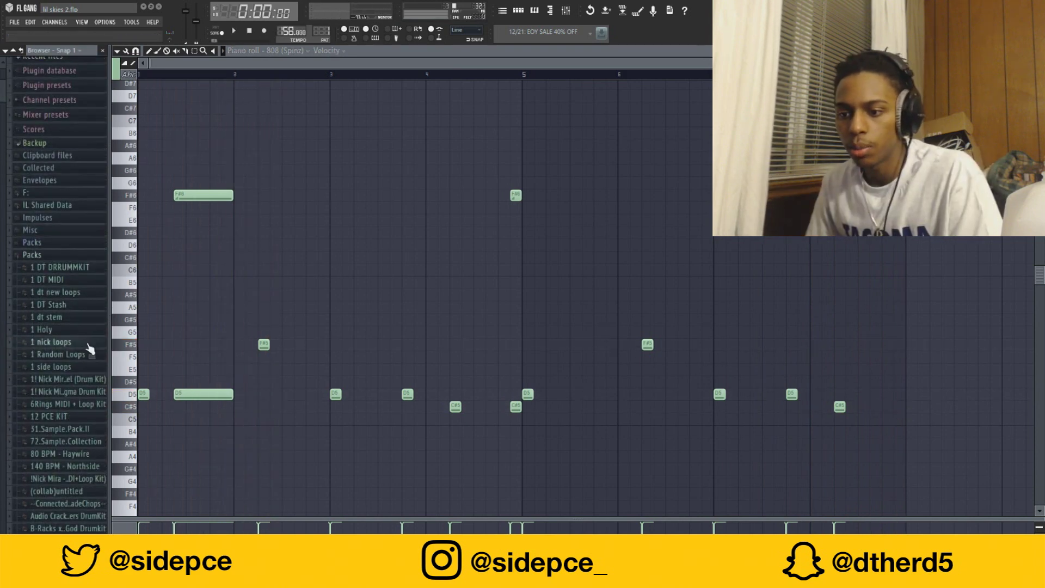
scroll(92, 382, down, 3)
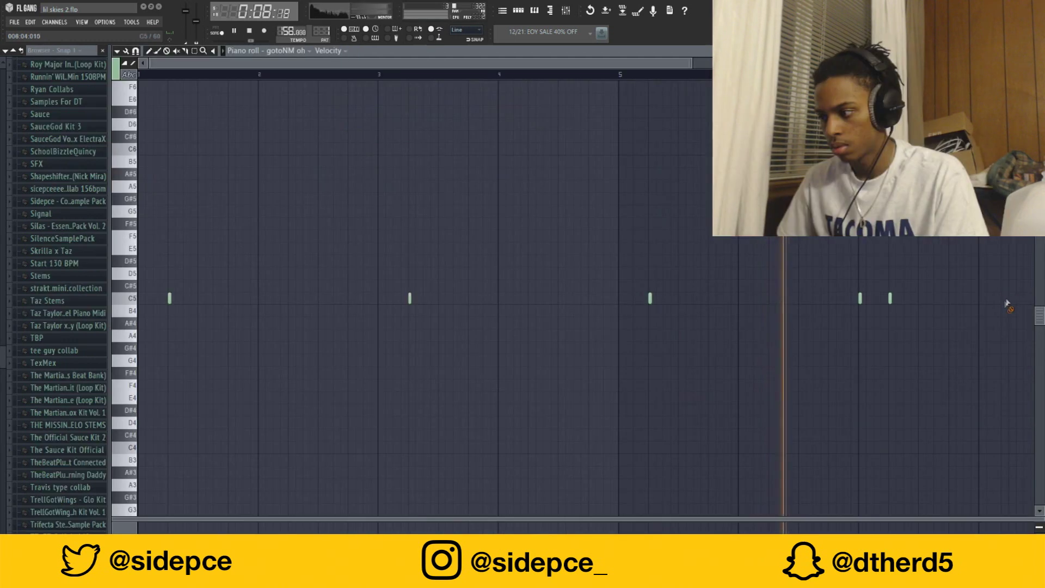
click(1038, 51)
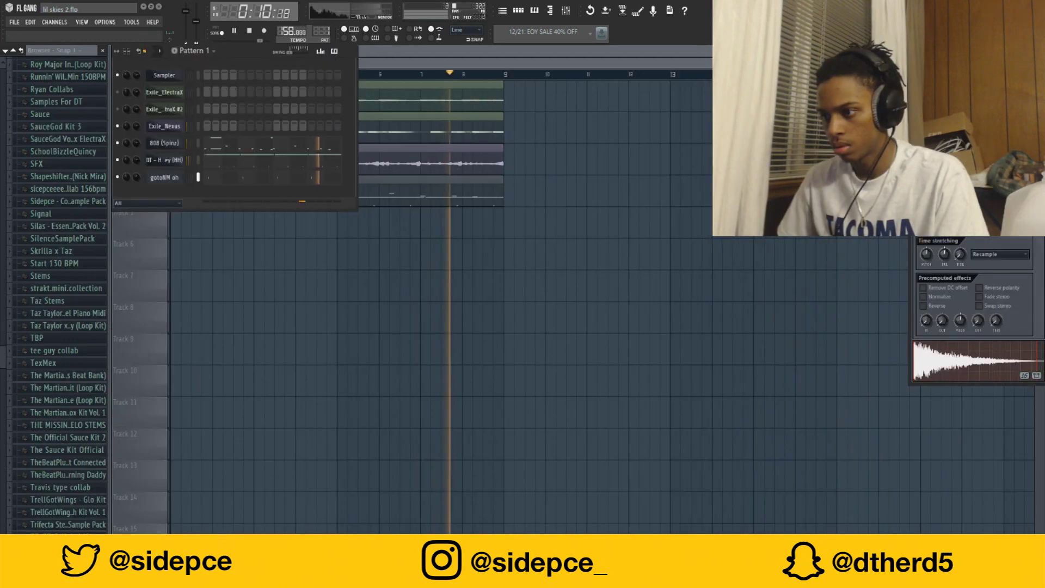
Step: Add the 6ix Vox and [PBS] H&W Perc channels and place a perc hit on step 5
drag(2, 361, 2, 252)
key(space)
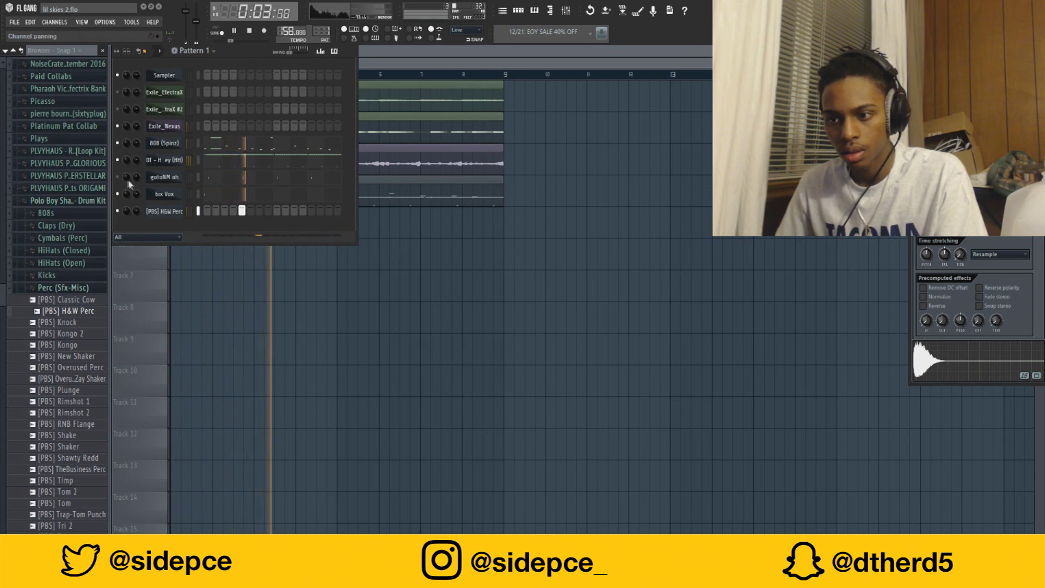
Step: Load [PBS] Official Trap Clp from the Polo Boy kit's Claps (Dry) folder and place a clap on step 9
click(70, 201)
click(68, 200)
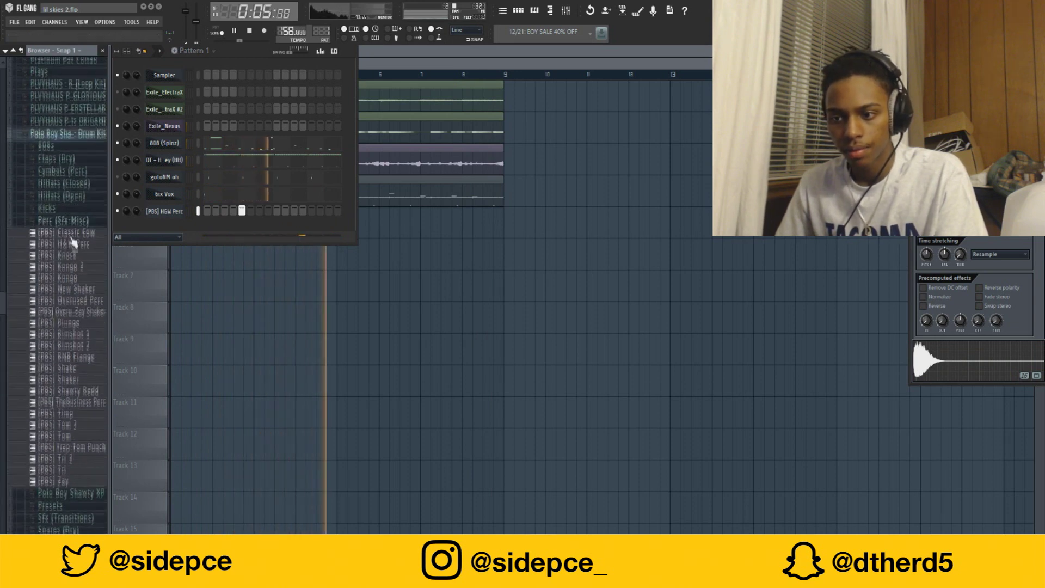
click(56, 152)
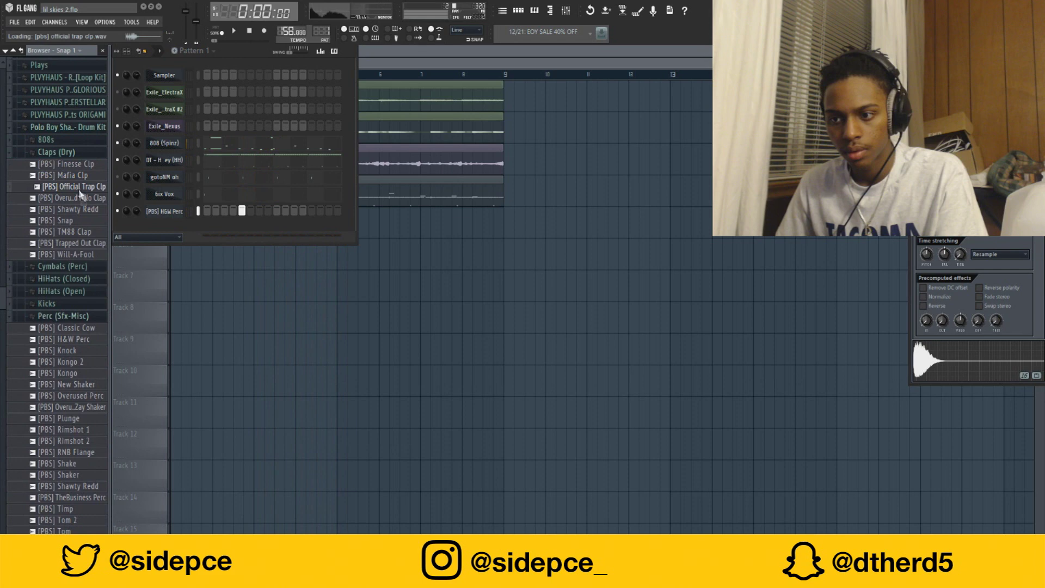
drag(132, 201, 282, 232)
key(space)
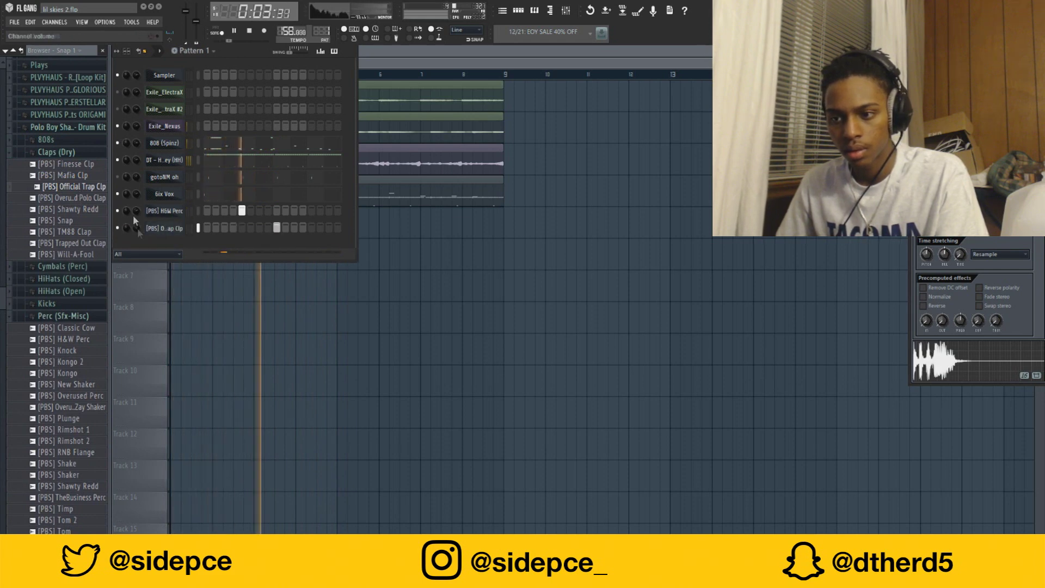
Step: Load nm - deadline kick from the Nick Mira drum kit's Kicks folder and place a C5 kick at the start of bar 1
scroll(87, 140, up, 15)
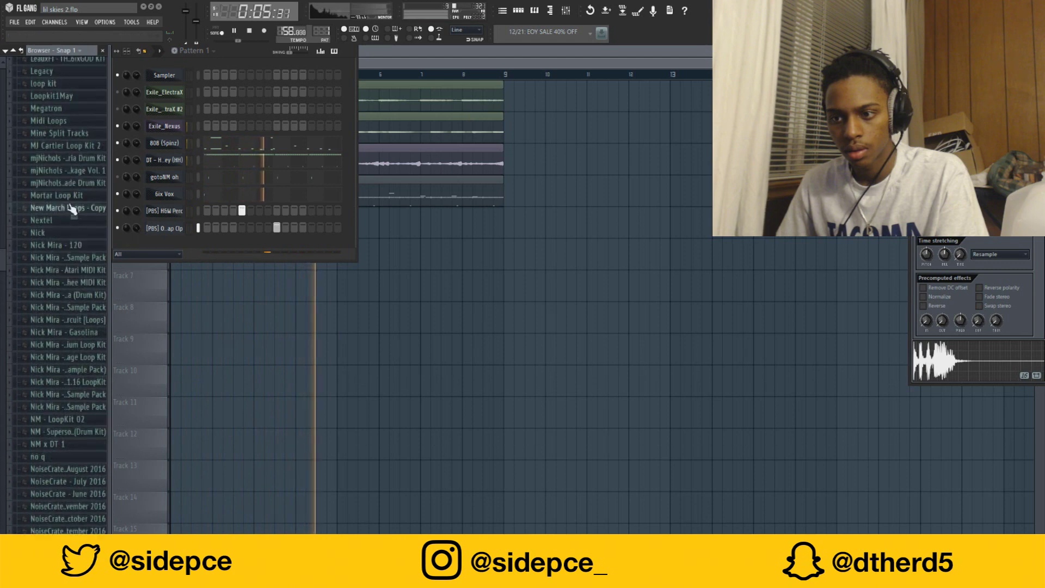
scroll(73, 206, up, 15)
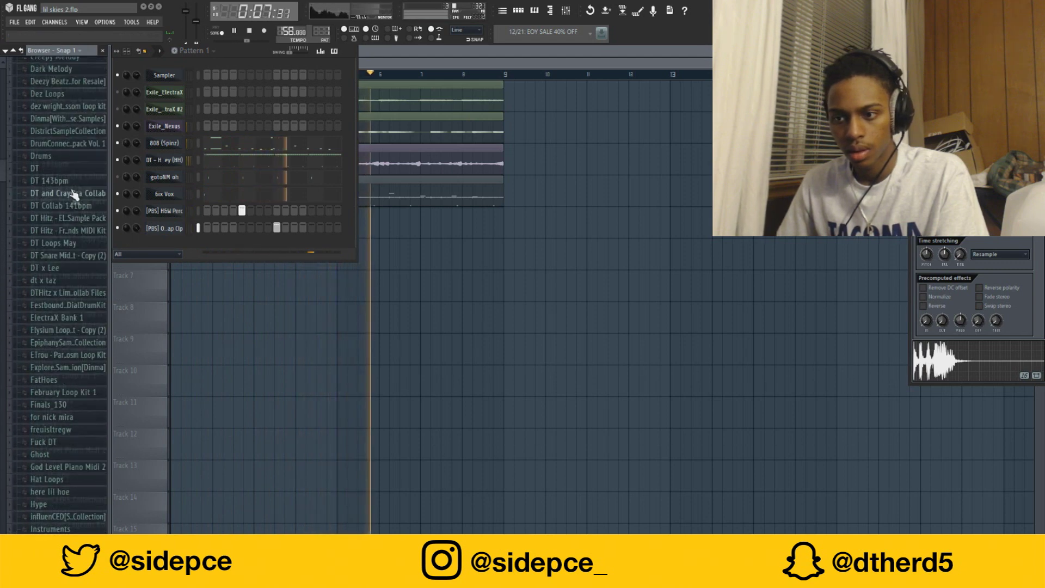
scroll(55, 158, up, 10)
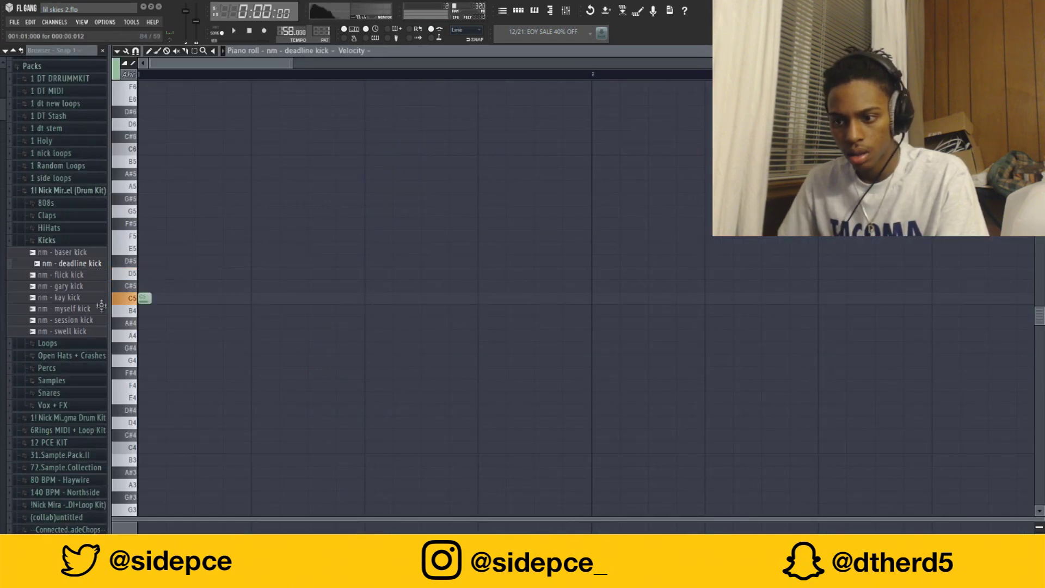
key(space)
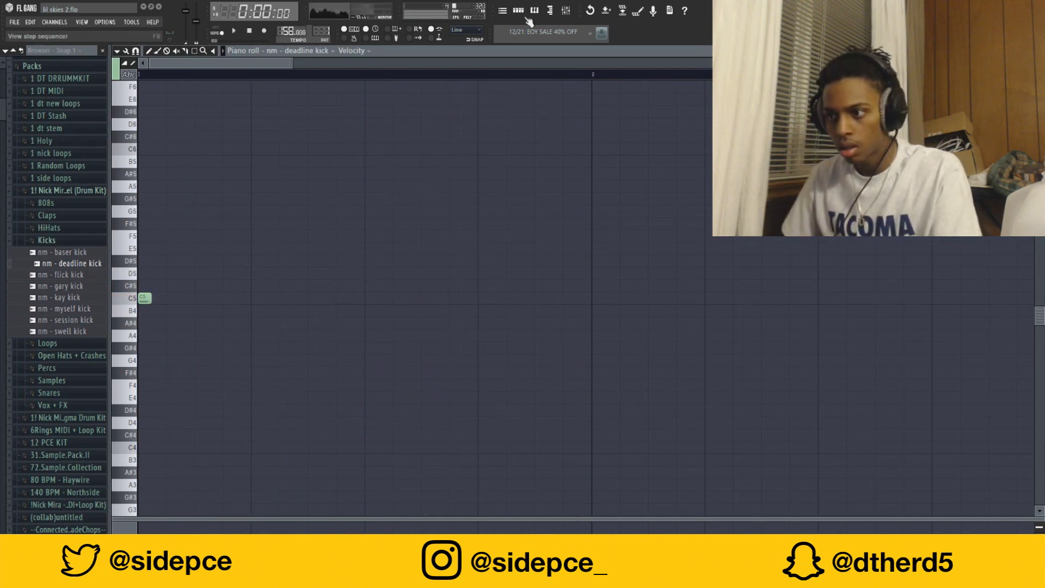
Step: Add C5 kicks on step 7 of bar 1 and step 5 of bar 2 while the pattern plays
key(F6)
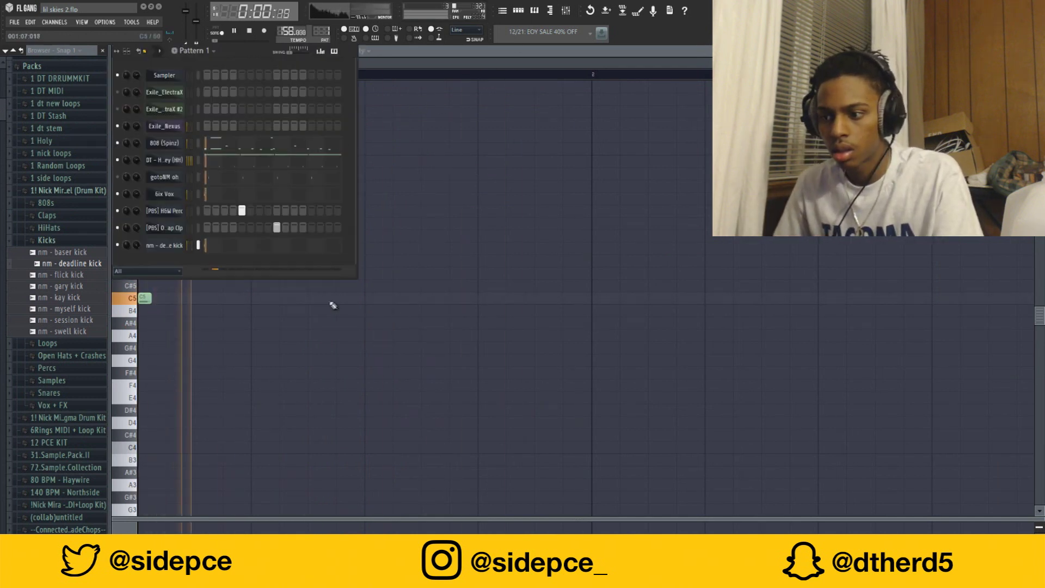
click(332, 303)
click(722, 302)
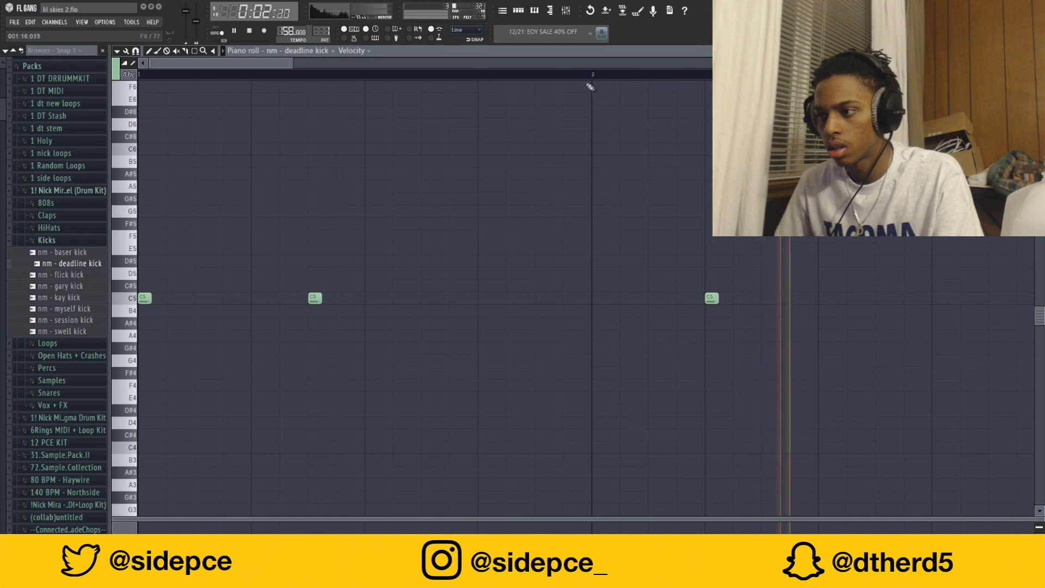
scroll(570, 73, down, 3)
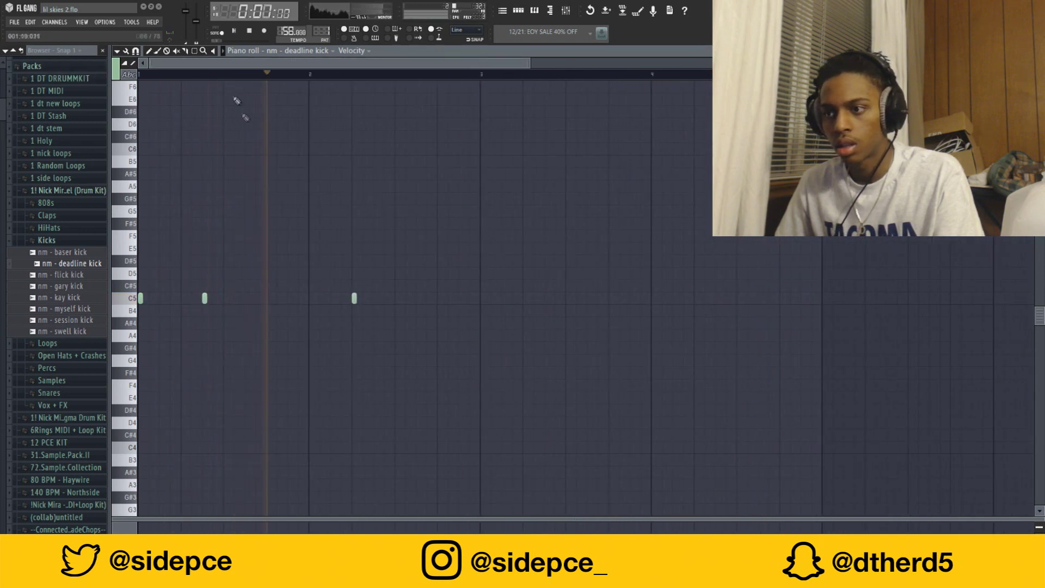
Step: Set the tempo to 155 BPM and play the pattern with the new kicks
key(space)
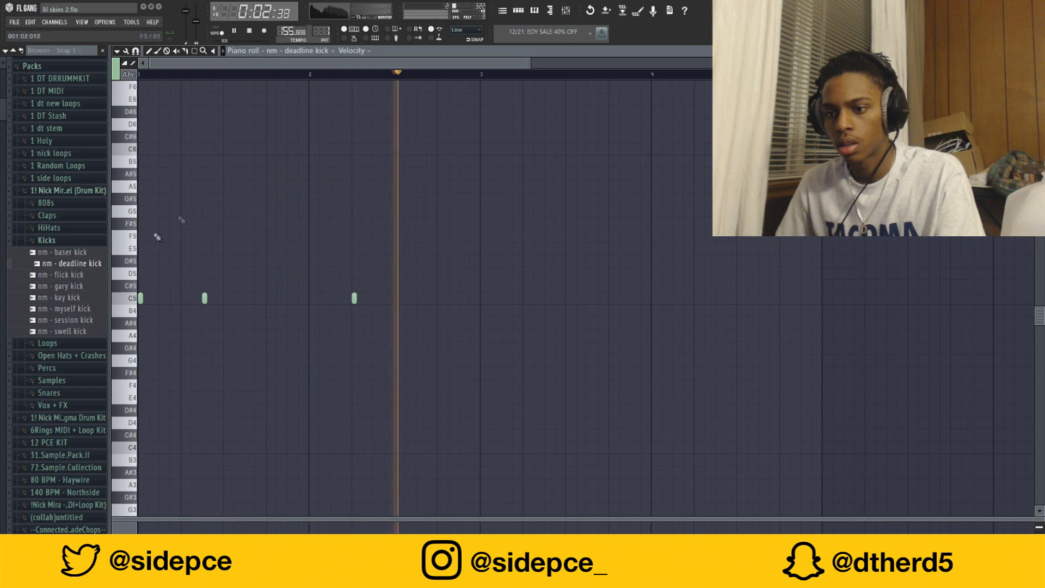
click(518, 11)
Step: Swap the hi-hat sample for NM - Duality HH and add an MB Snare (33) channel
key(space)
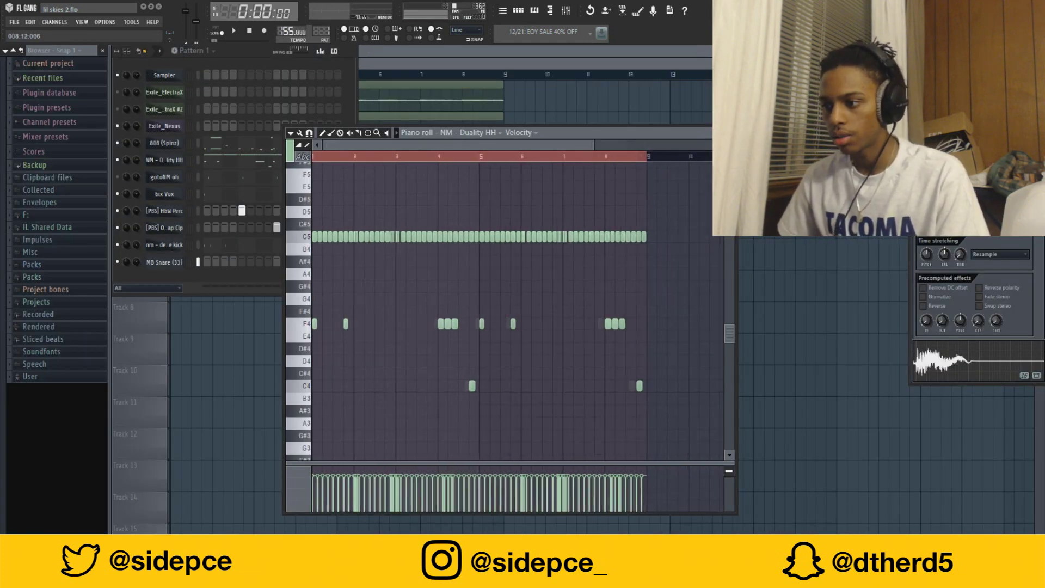
scroll(517, 311, up, 2)
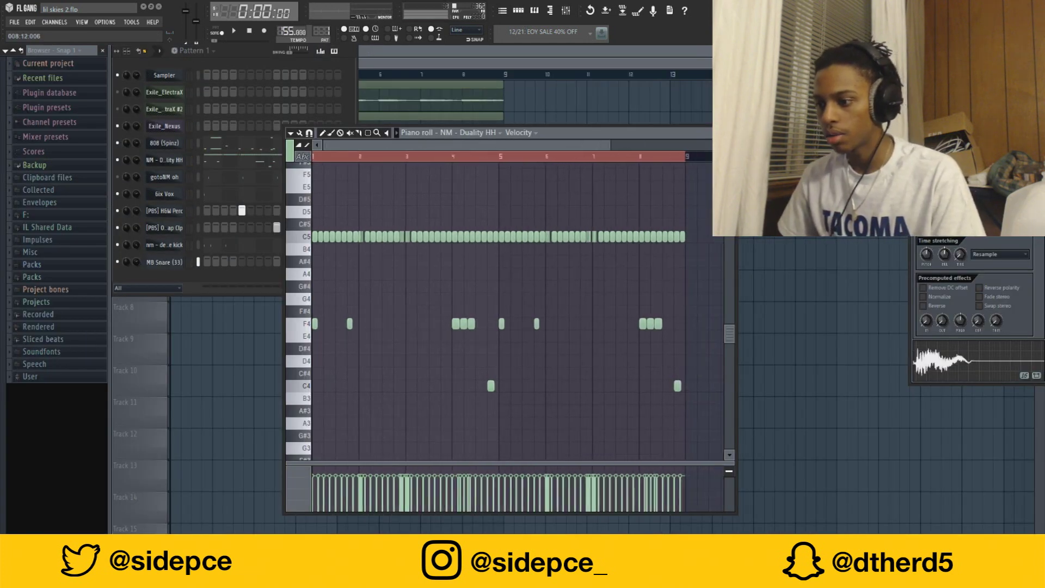
drag(729, 145, 728, 146)
Step: Play the pattern and adjust the volume of the nm - deadline kick channel
key(space)
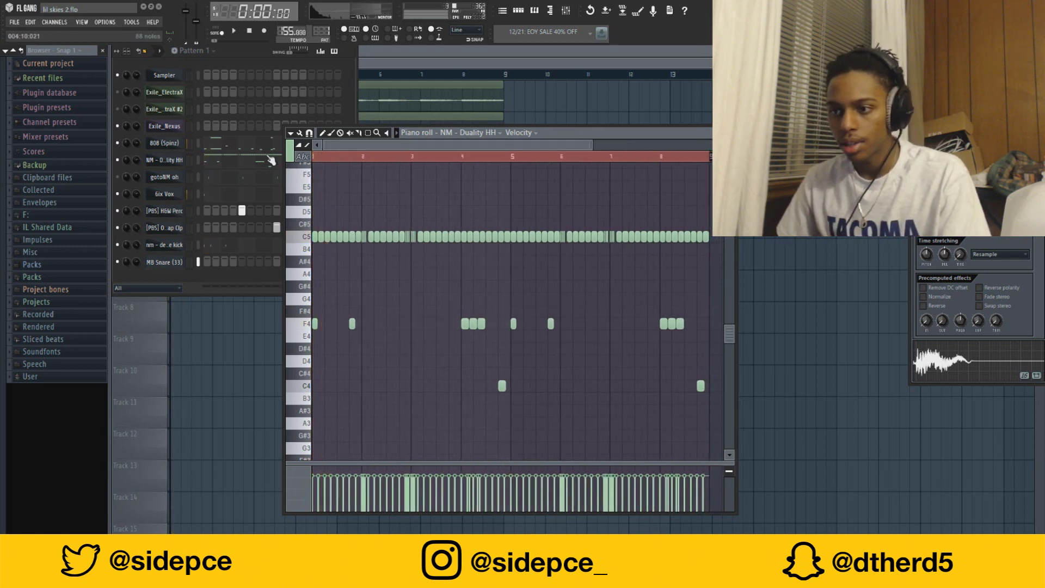
key(space)
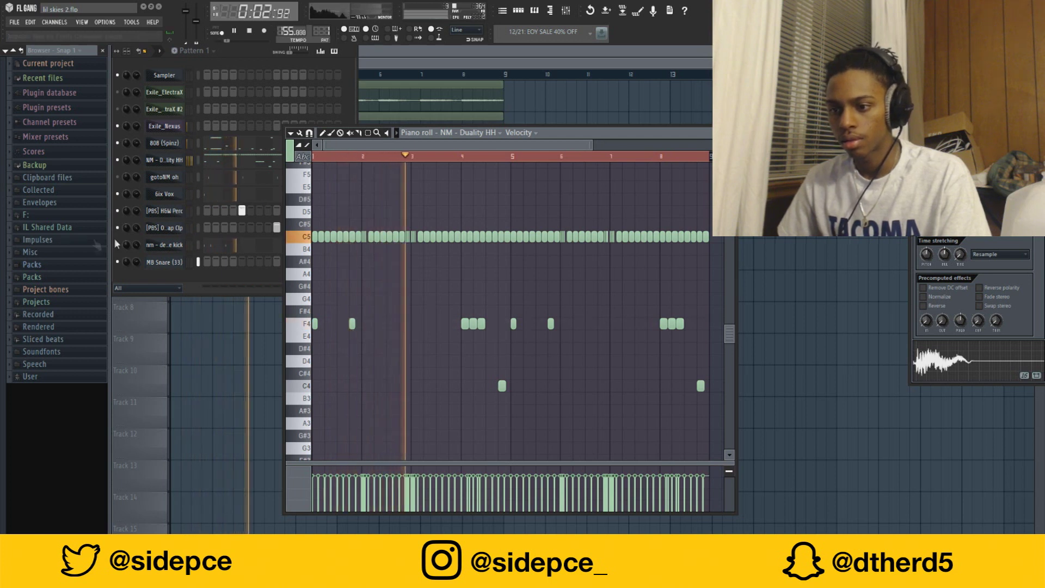
click(135, 248)
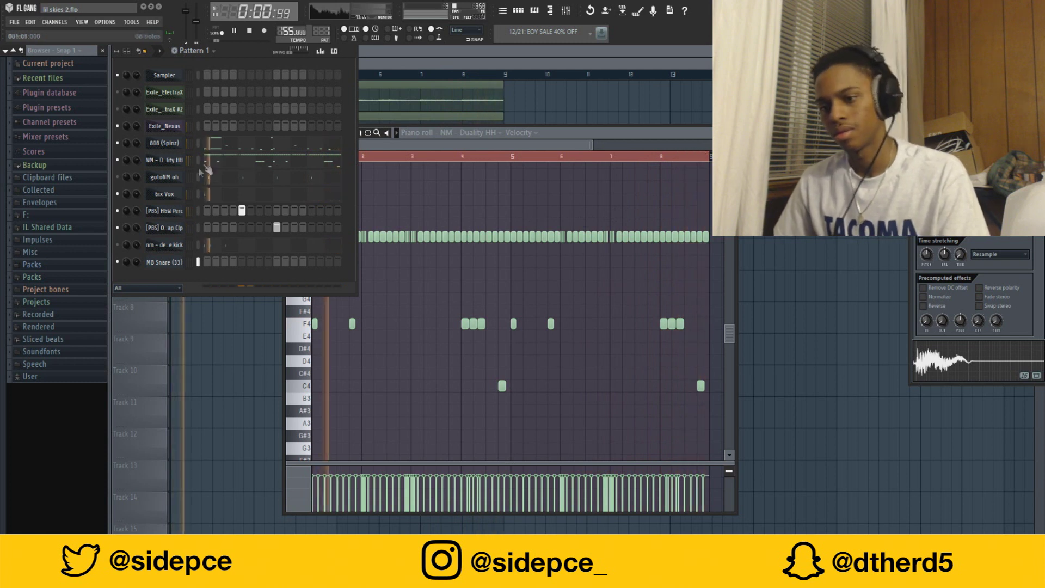
Step: Place C#5 notes for MB Snare (33) across bars 1 to 3, including a quick three-note roll in bar 3
right_click(177, 262)
click(205, 268)
click(259, 237)
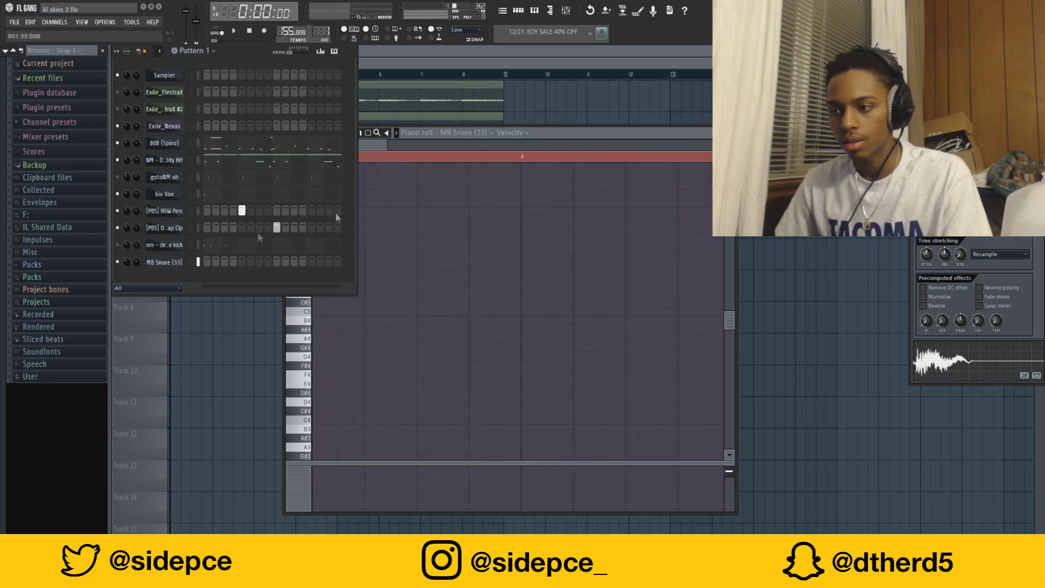
click(571, 132)
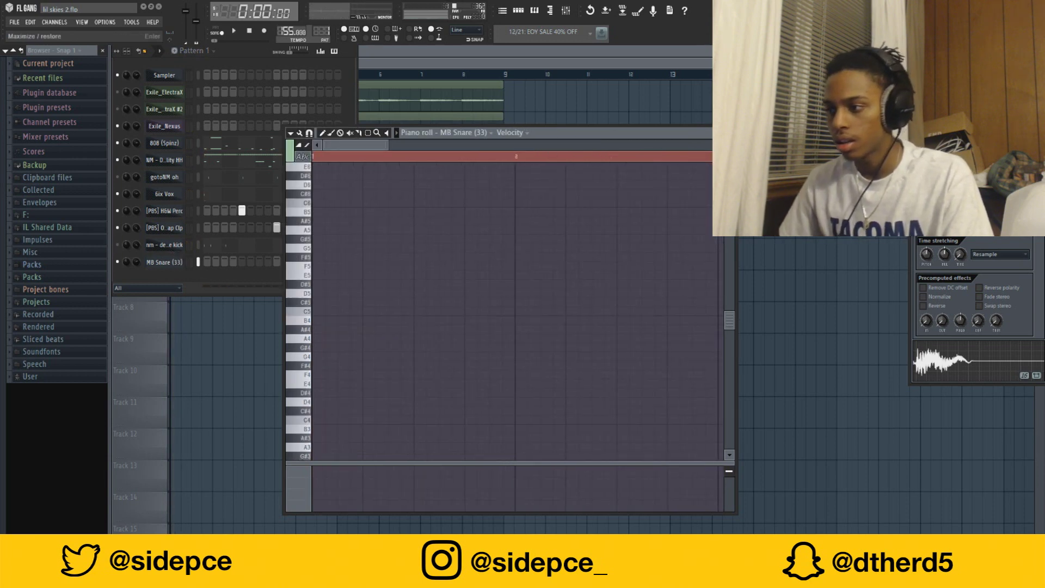
key(Return)
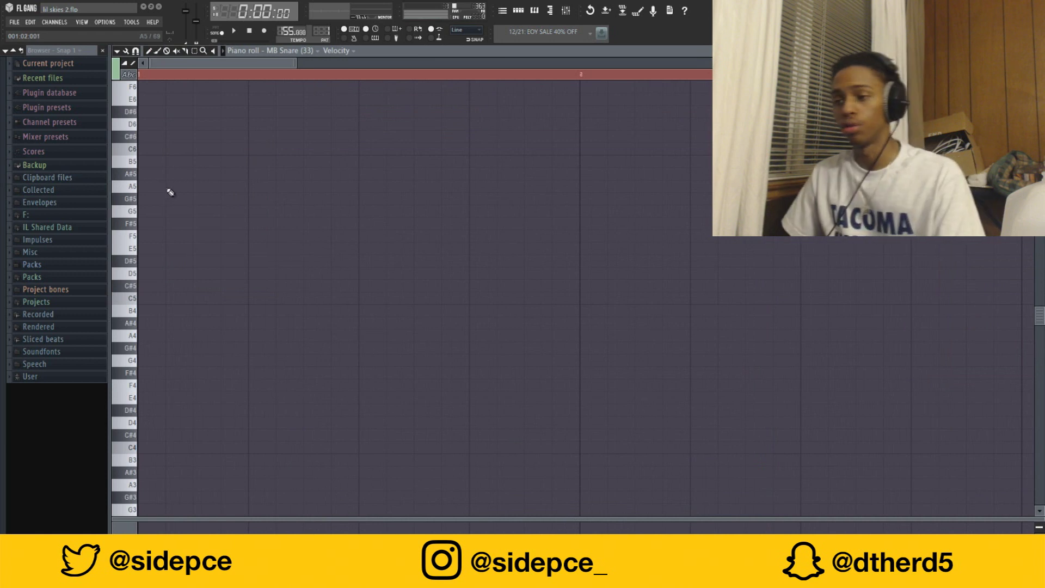
key(space)
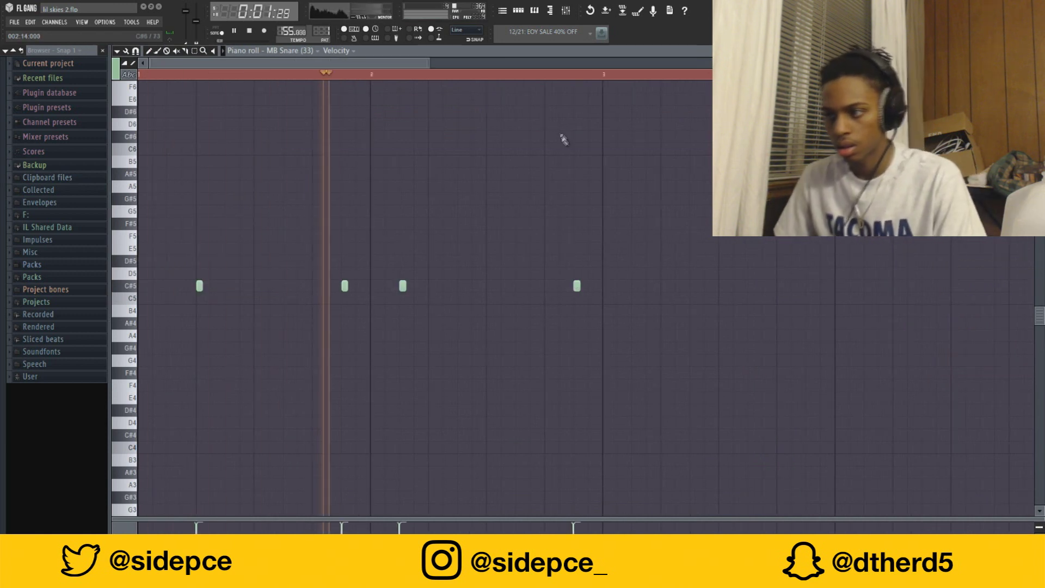
scroll(550, 69, up, 3)
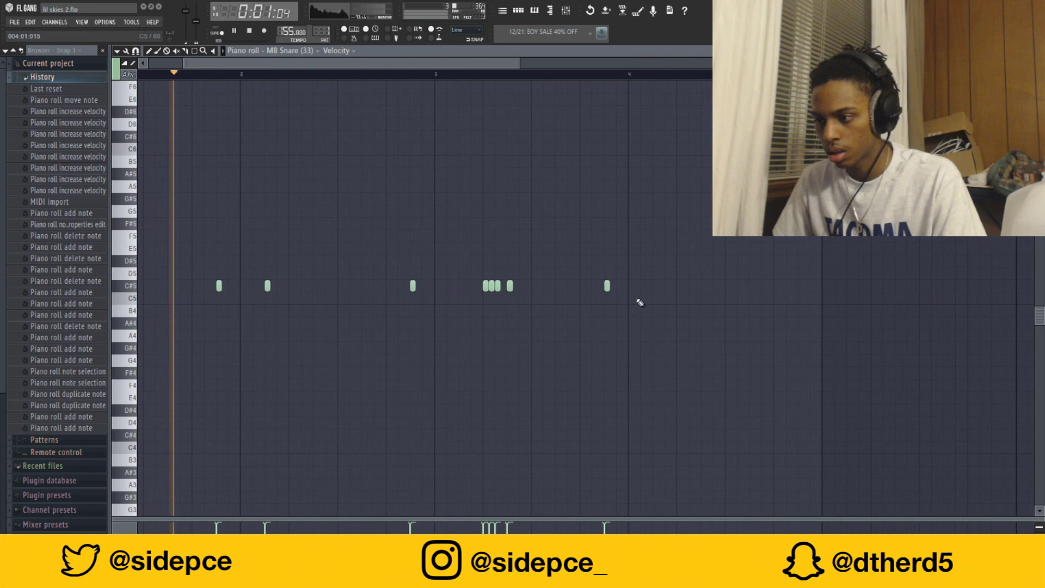
Step: Add C#5 snare notes on steps 3 and 15 of bar 4 while the pattern plays
click(649, 287)
right_click(648, 288)
click(657, 287)
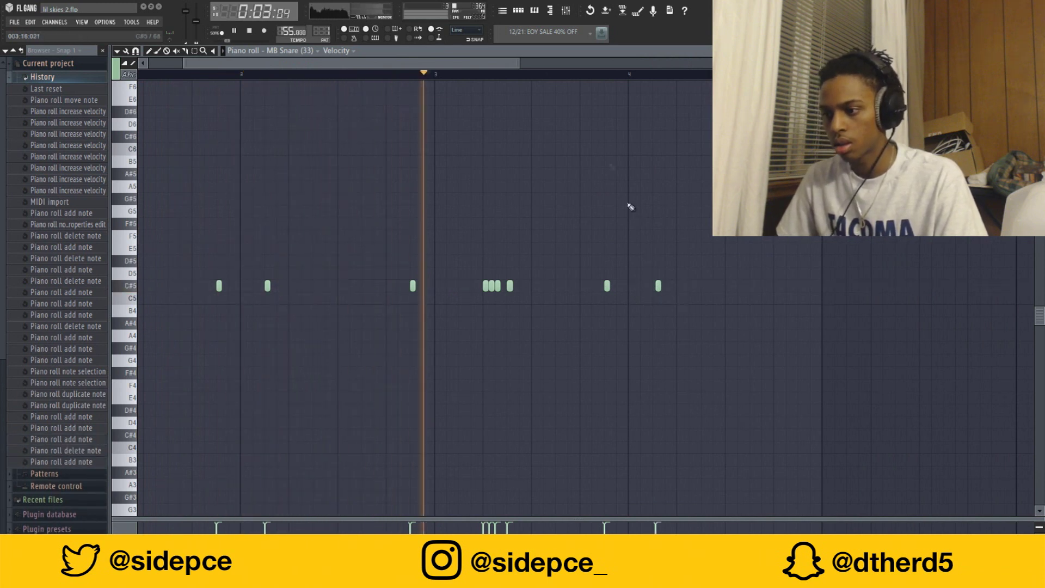
scroll(586, 299, down, 1)
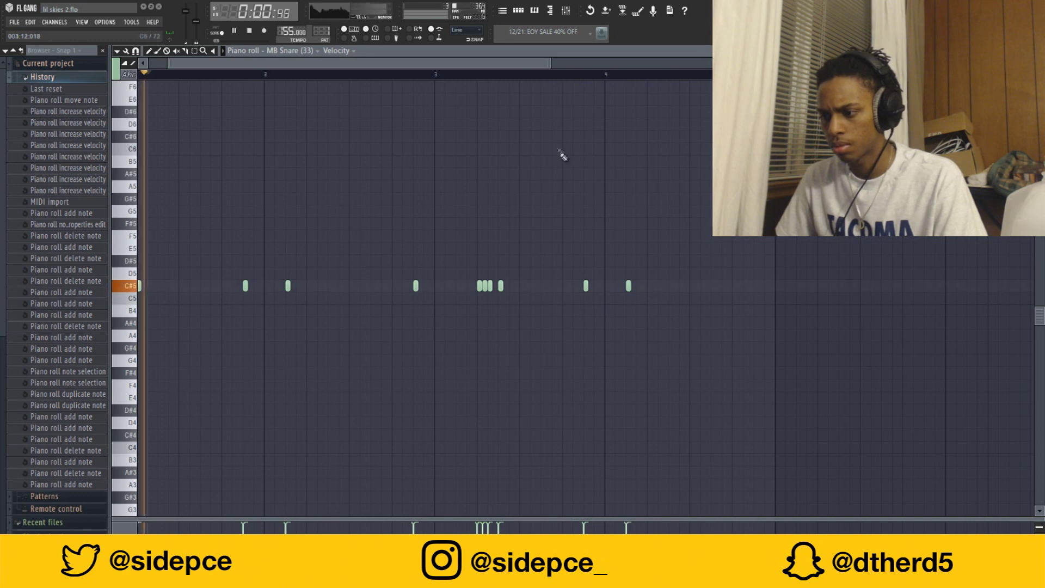
scroll(221, 63, down, 1)
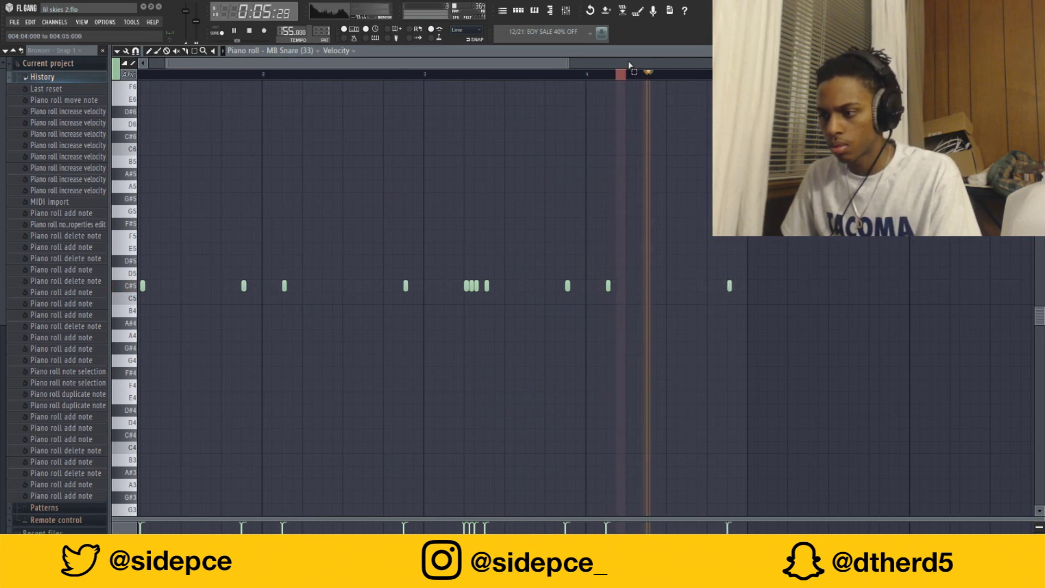
Step: Add a C#5 snare note on step 11 of bar 4 and a longer one on step 15
scroll(616, 75, up, 1)
key(space)
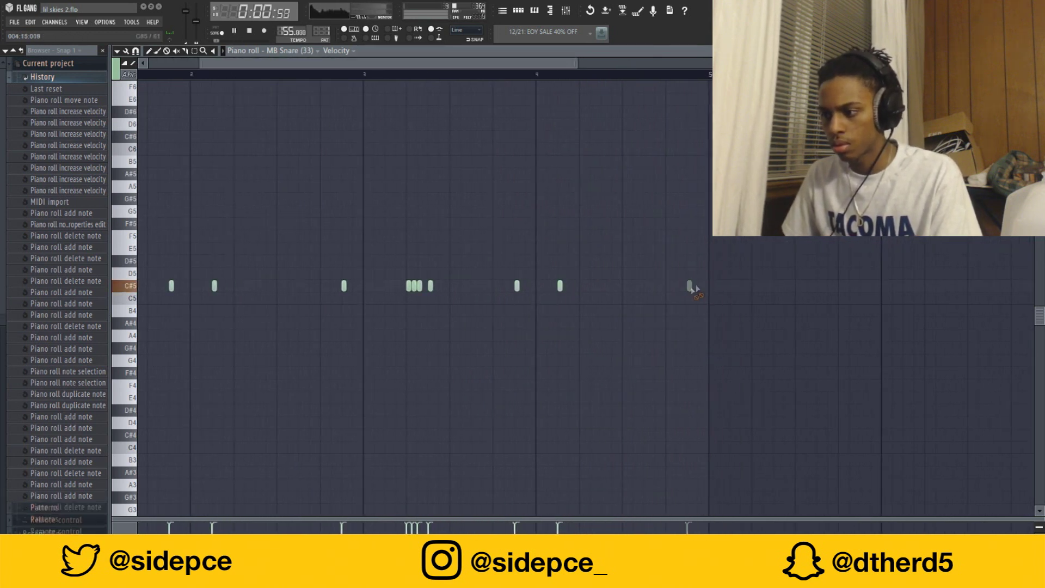
click(663, 286)
key(space)
click(698, 292)
scroll(539, 70, down, 3)
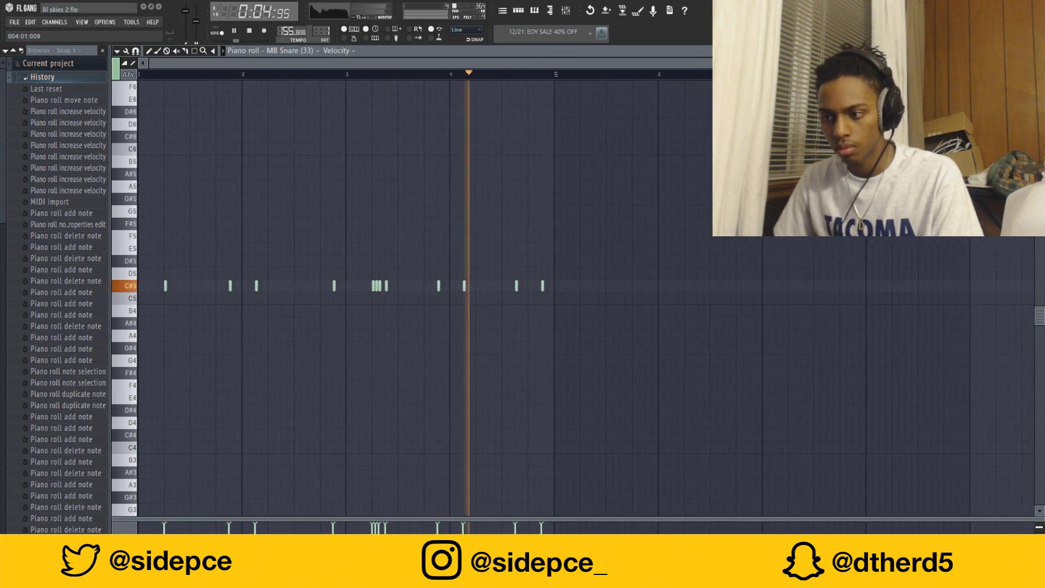
scroll(481, 111, down, 2)
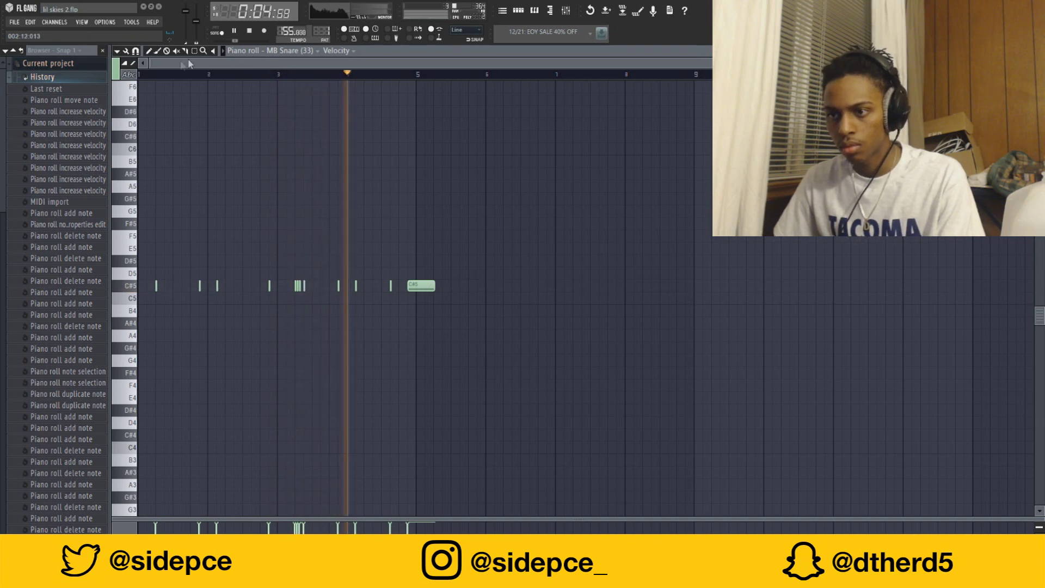
Step: Duplicate the four-bar snare pattern into bars 5 to 8, slice the final note at bar 9 and delete its overhang
drag(444, 205, 438, 310)
key(ctrl+b)
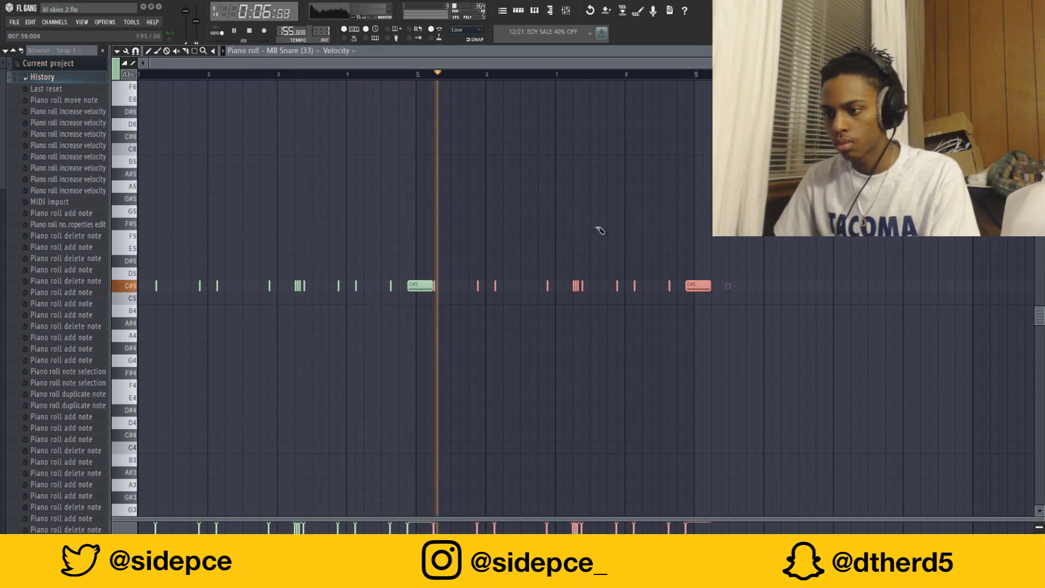
drag(701, 233, 699, 327)
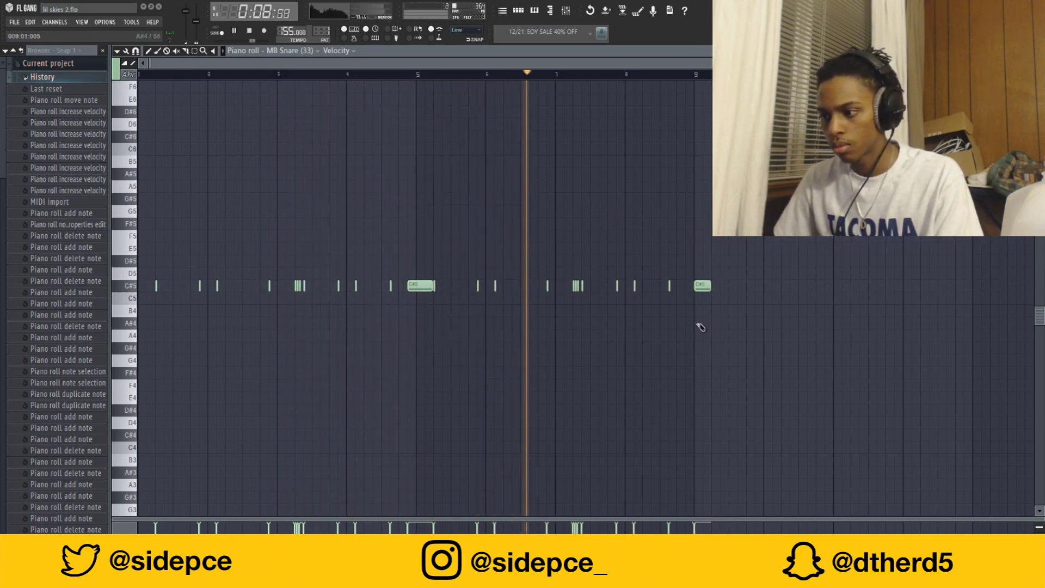
key(ctrl+z)
drag(703, 270, 701, 311)
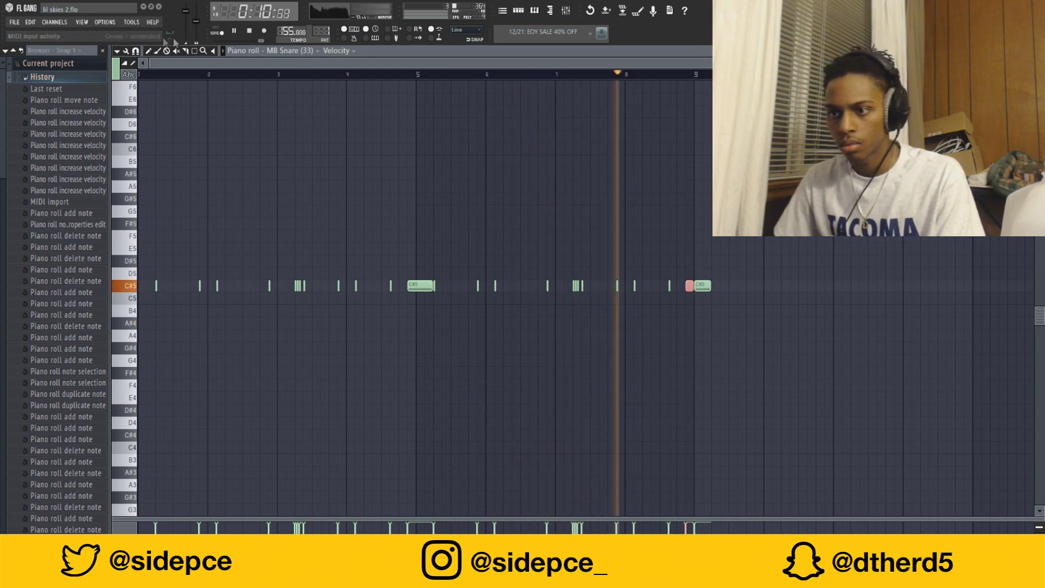
click(151, 52)
right_click(702, 286)
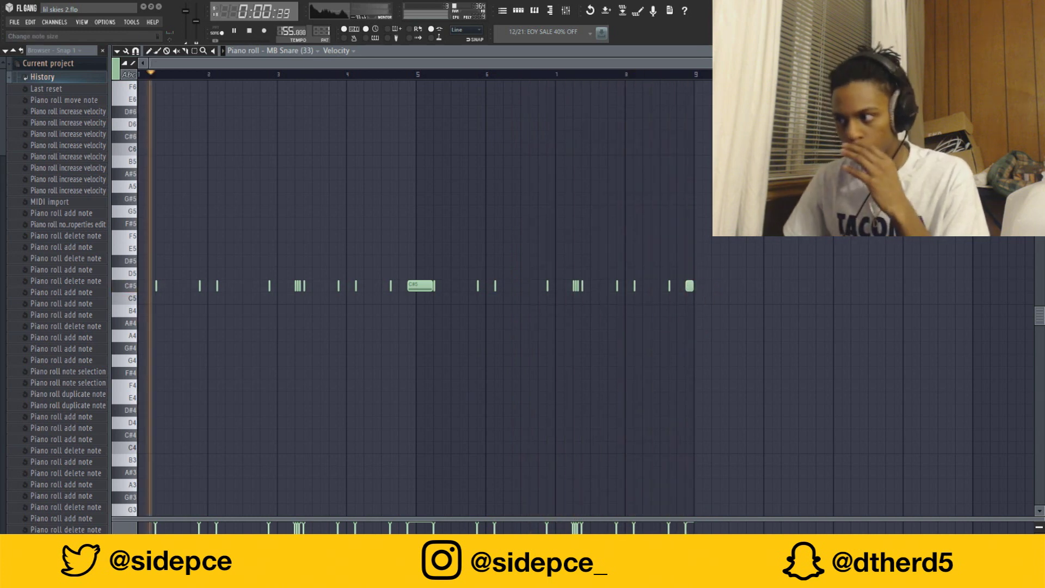
Step: Add C5 notes for the nm - deadline kick on steps 1 and 15 of bar 3 while the pattern plays
key(F5)
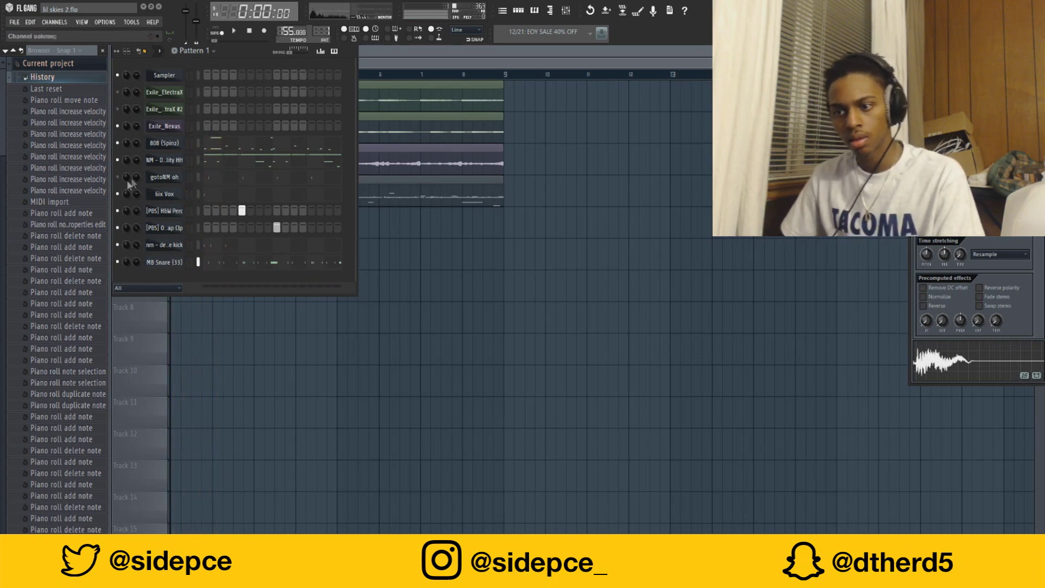
click(250, 248)
key(space)
key(space)
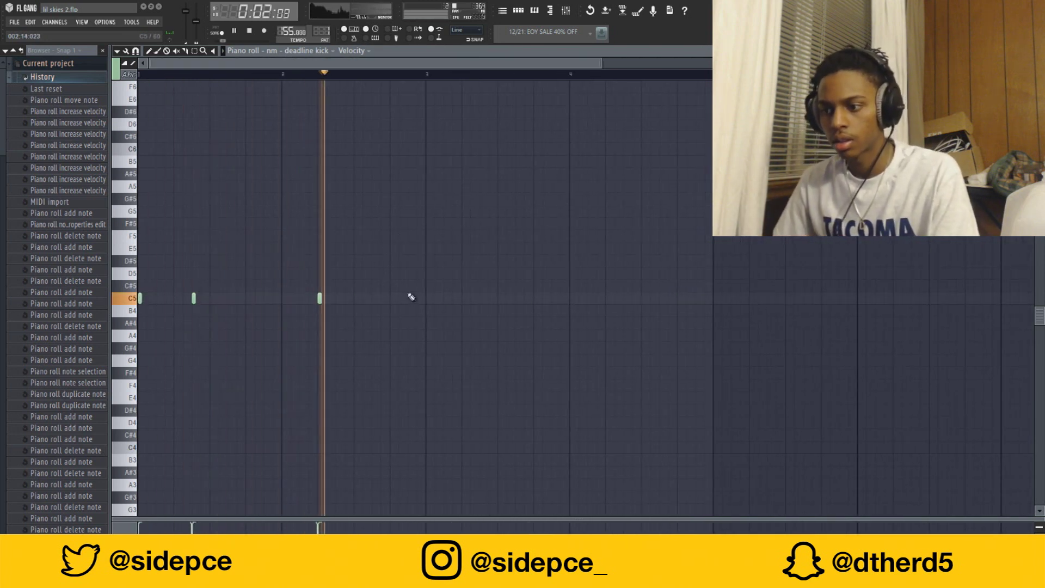
click(430, 304)
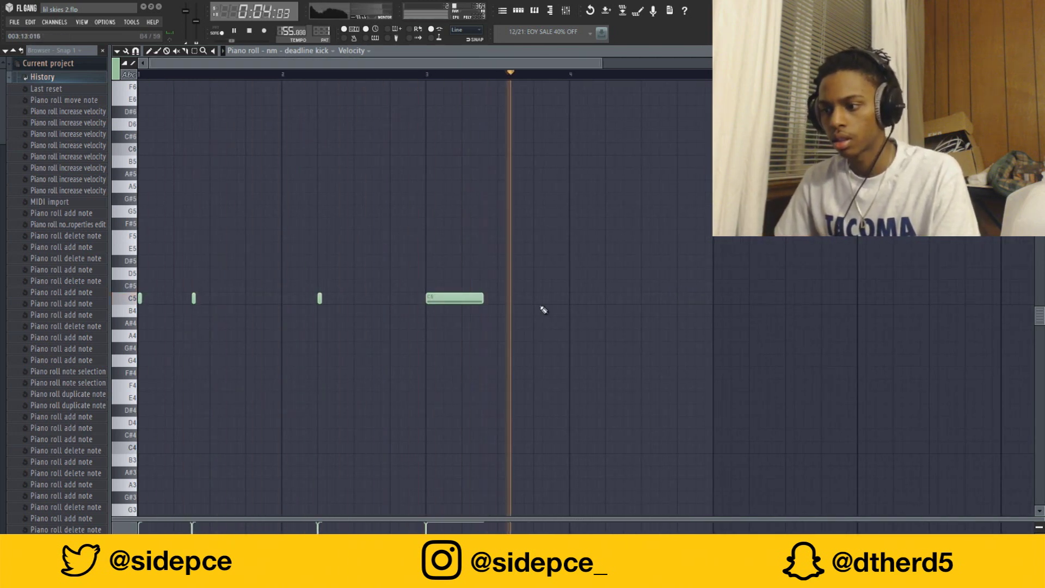
click(553, 298)
key(Escape)
key(space)
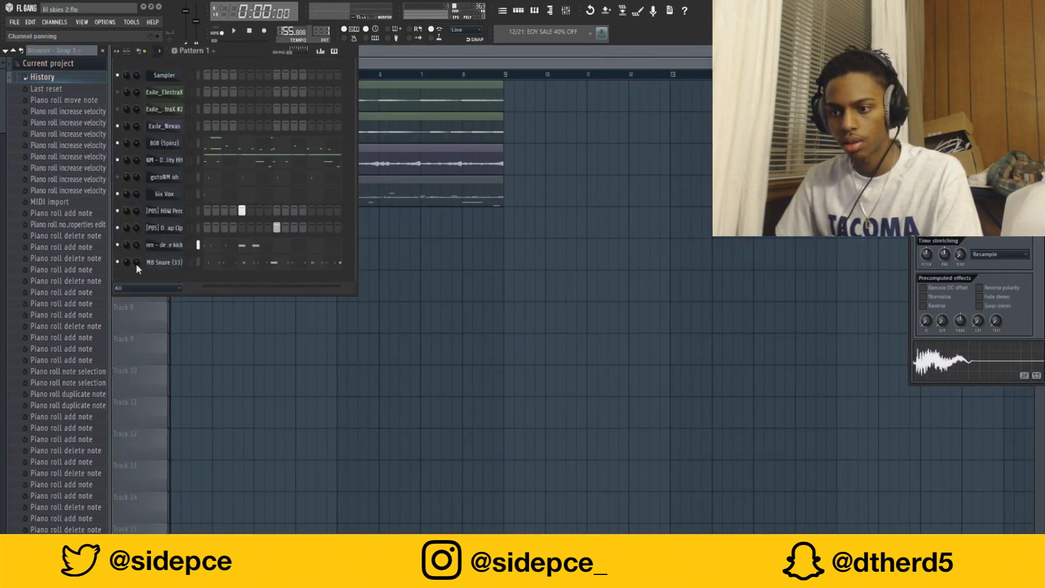
Step: Replace the second kick note of bar 3 with one on step 13 and add a C5 note on step 5 of bar 4
key(space)
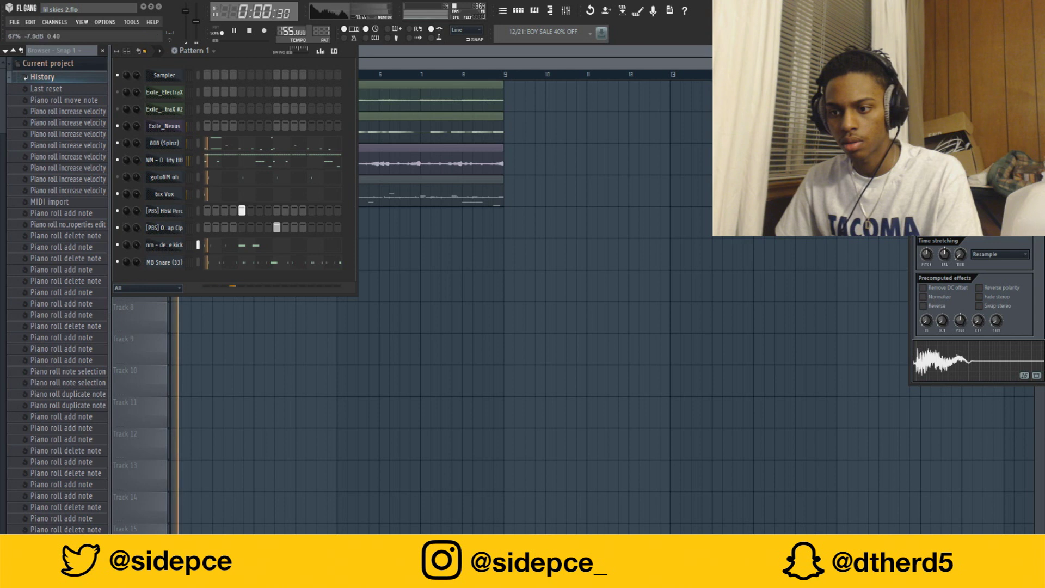
click(254, 246)
scroll(373, 75, down, 5)
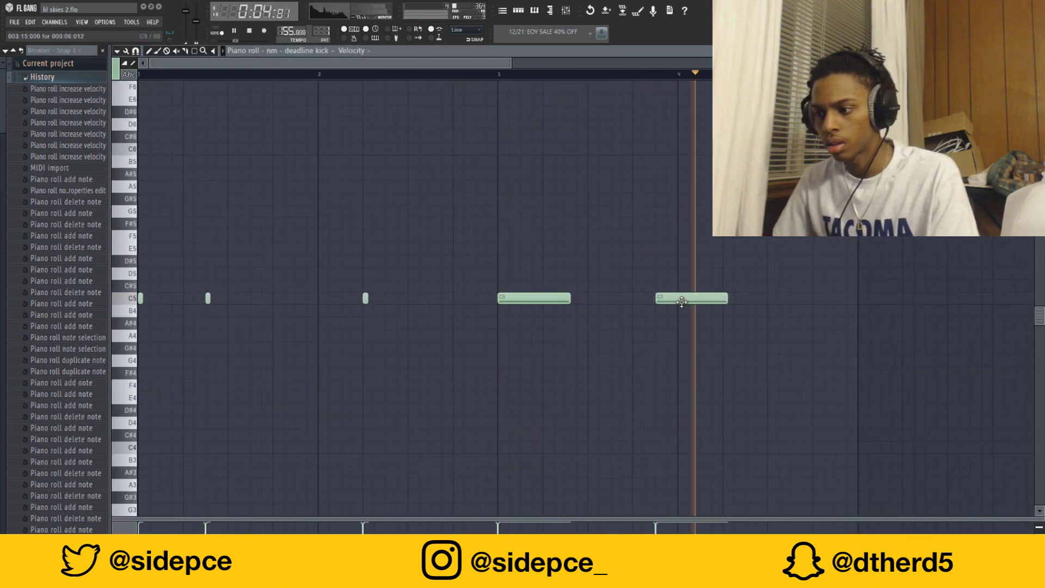
right_click(680, 297)
scroll(599, 285, down, 1)
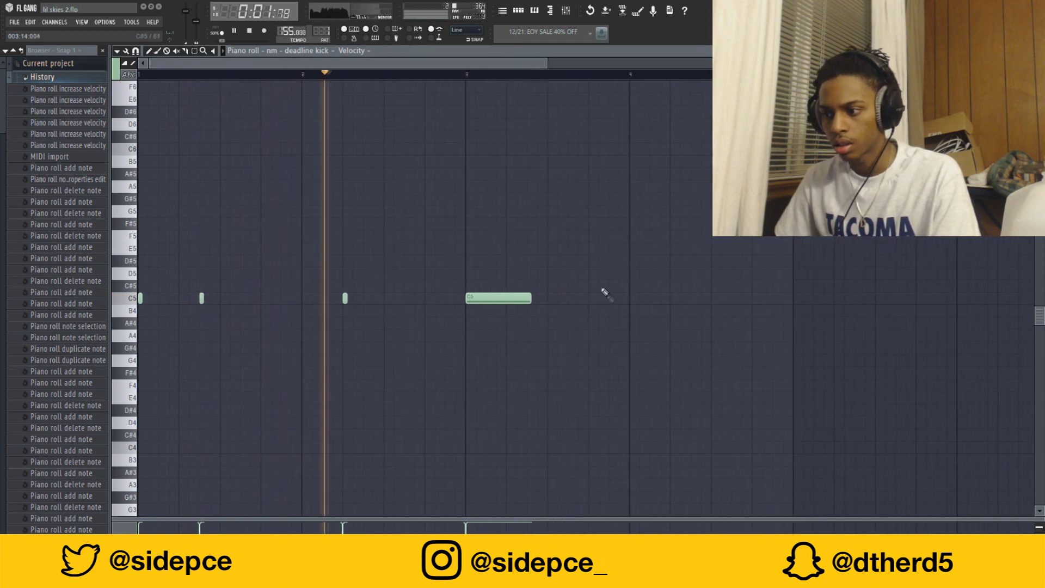
click(604, 297)
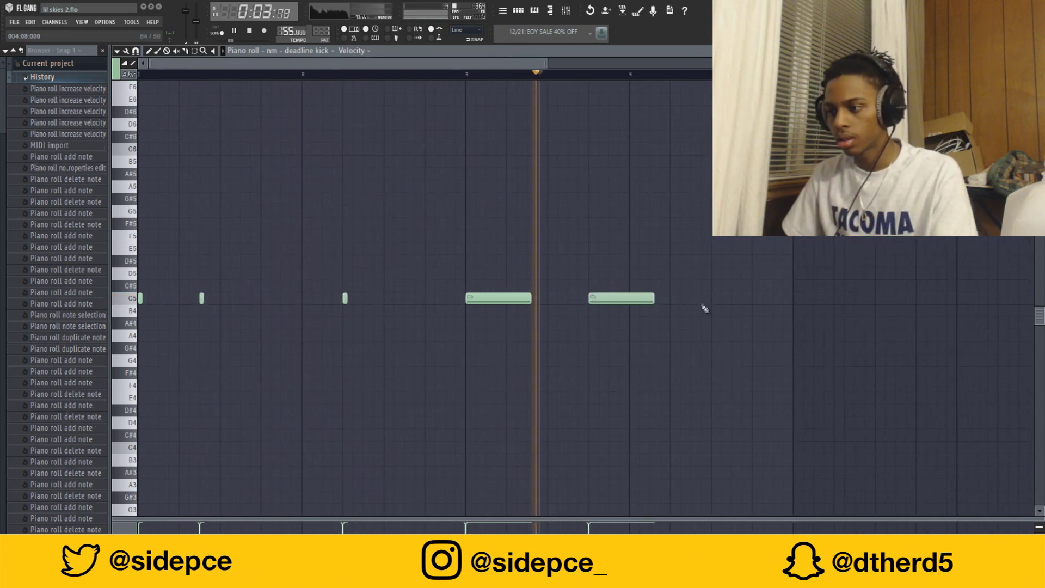
click(677, 299)
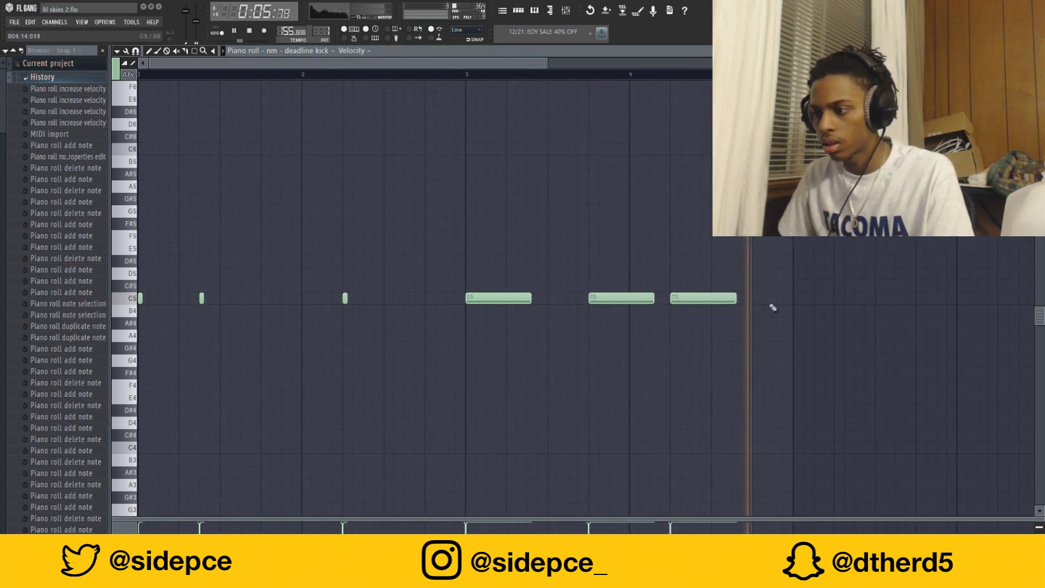
Step: Place a shortened C5 kick note at the start of bar 5
click(775, 298)
drag(839, 299, 798, 299)
right_click(784, 299)
click(794, 300)
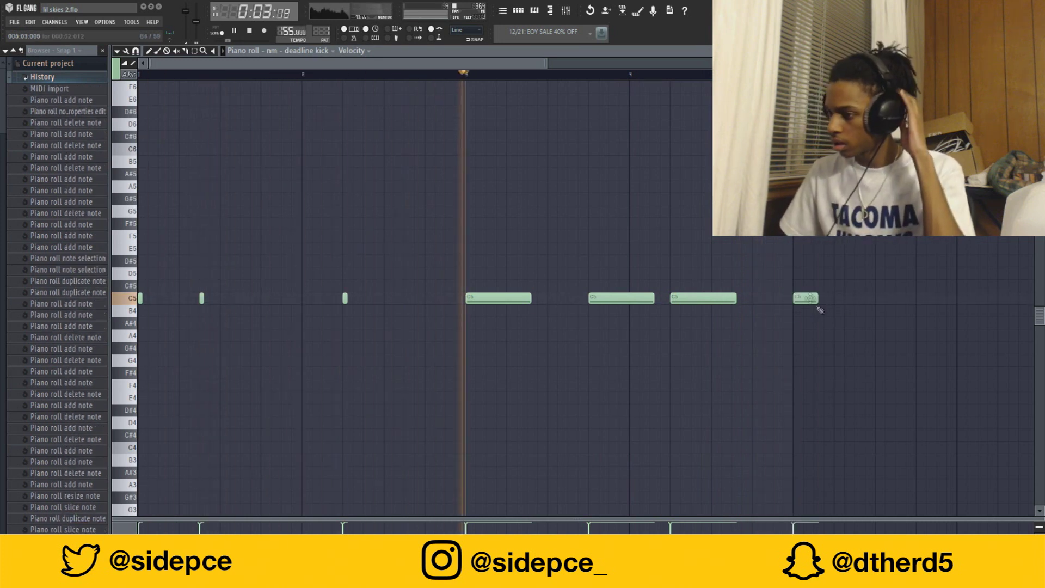
Step: Add short C5 kick notes on step 5 of bar 6, steps 1 and 13 of bar 7 and step 5 of bar 8
ctrl+scroll(762, 316, down, 2)
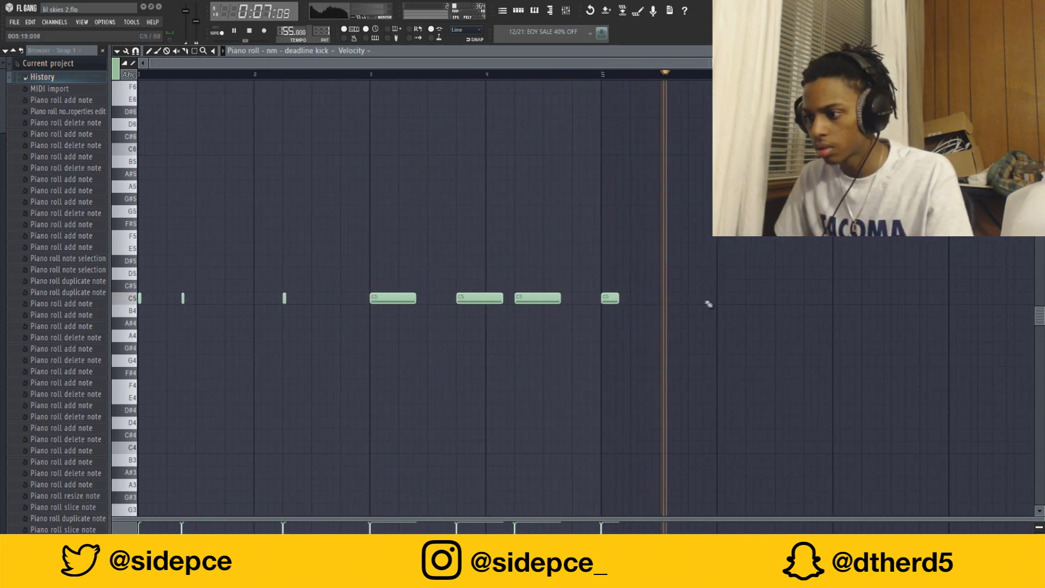
click(747, 299)
click(836, 299)
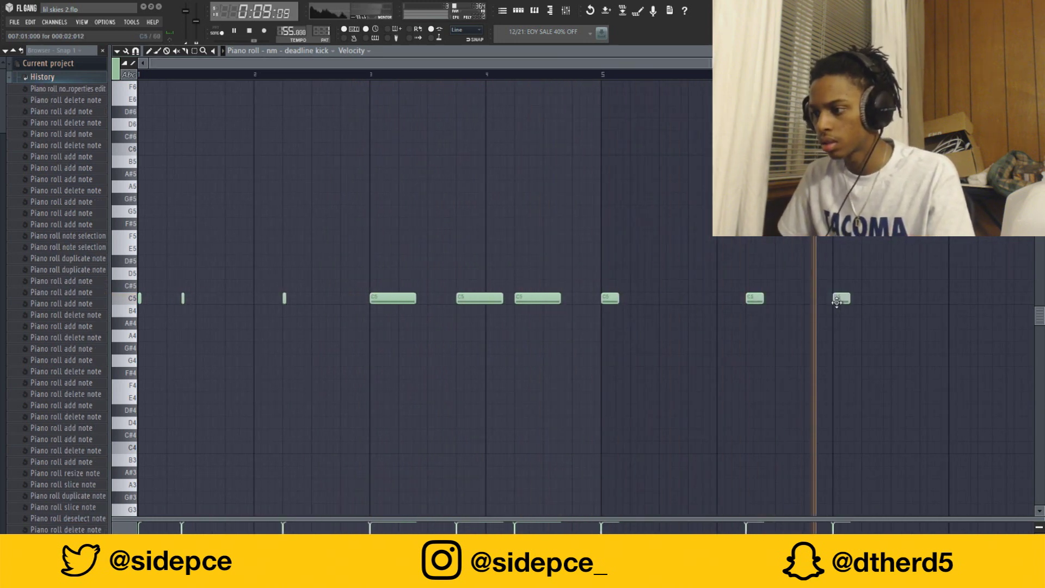
click(923, 299)
click(979, 297)
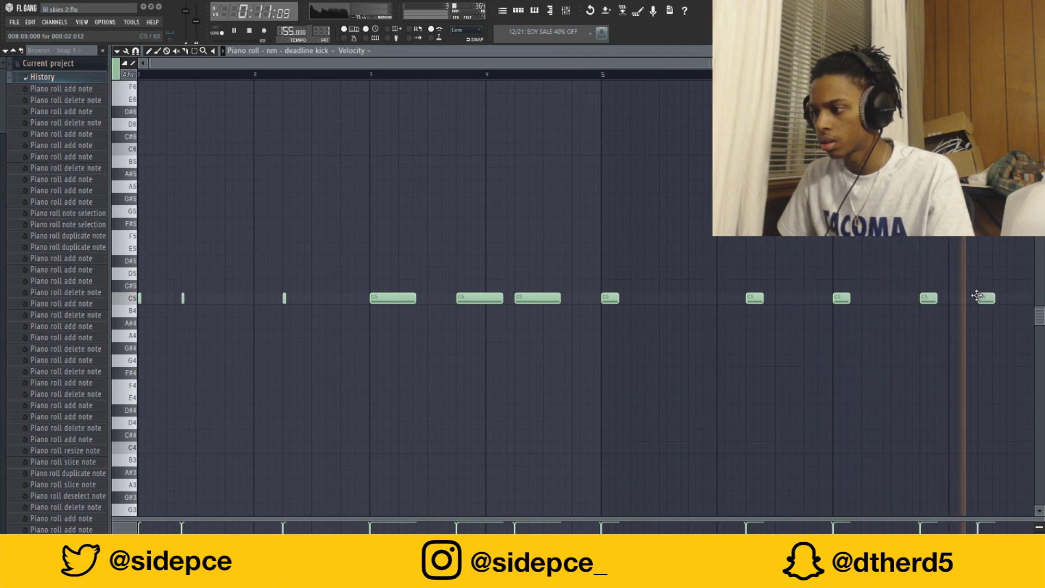
drag(920, 63, 1018, 64)
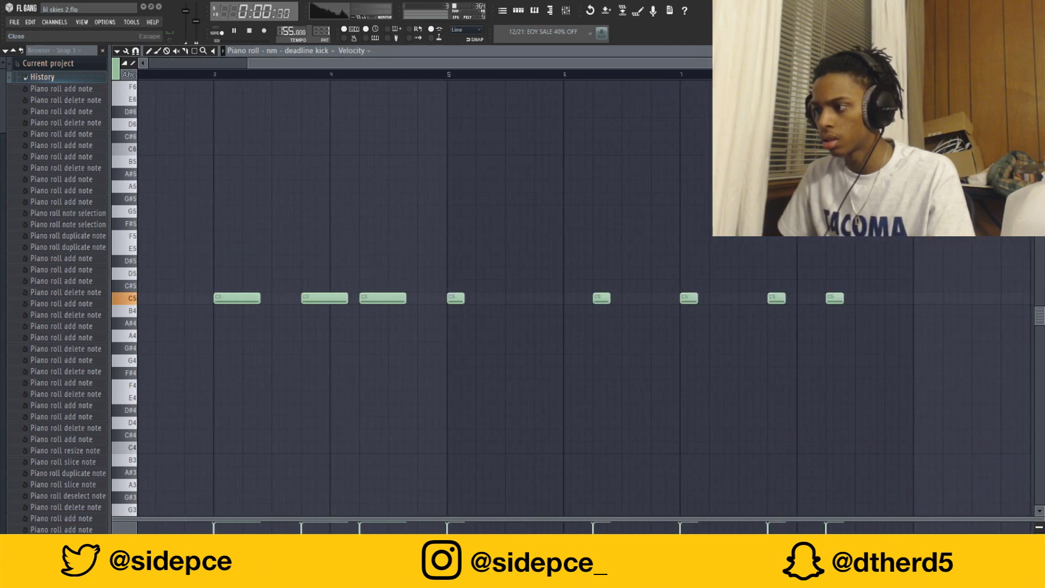
click(1039, 51)
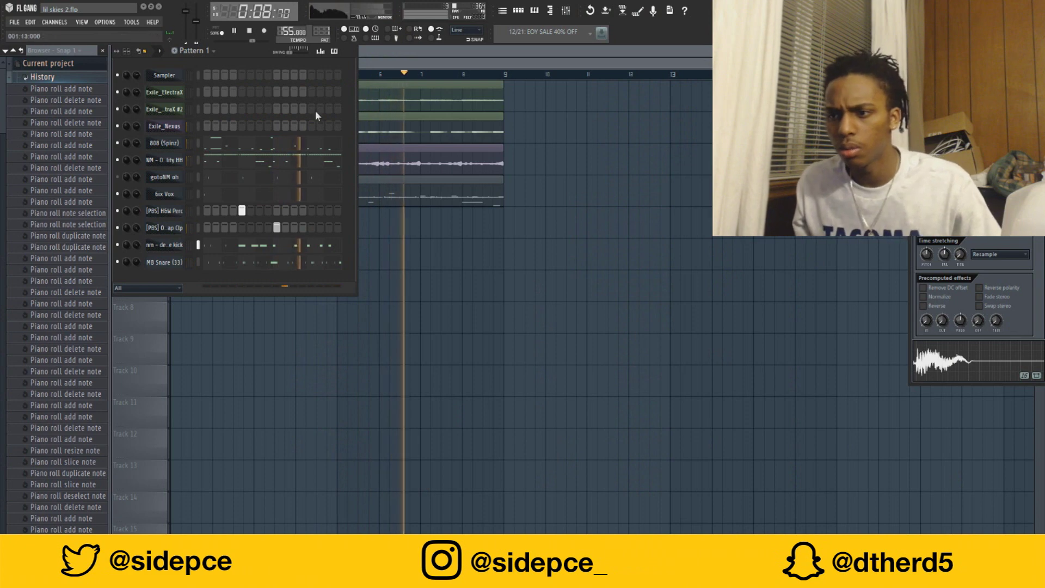
Step: Listen to the playlist arrangement with the new drums and bring the channel rack back up
click(407, 64)
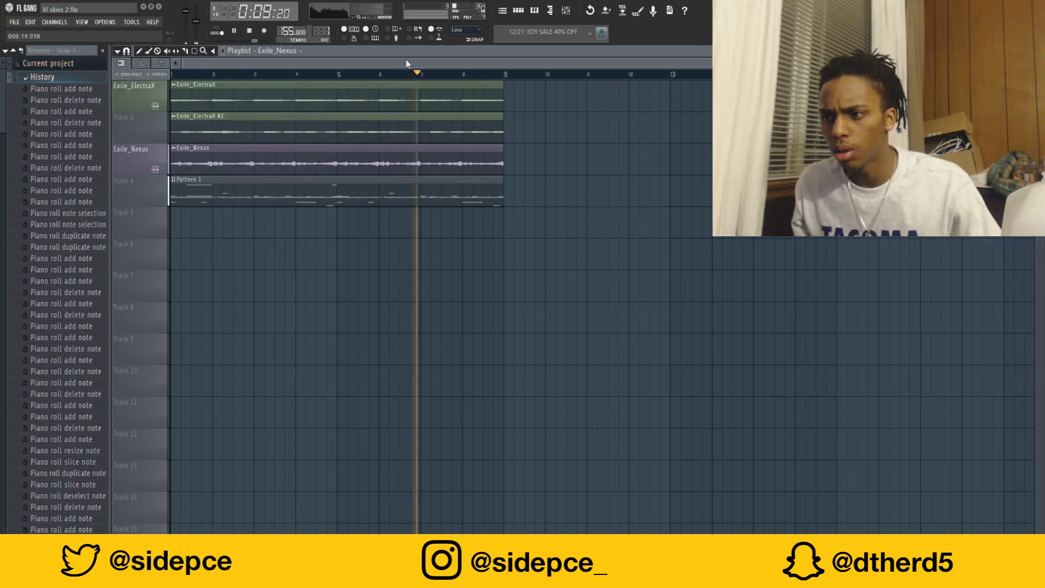
ctrl+click(166, 171)
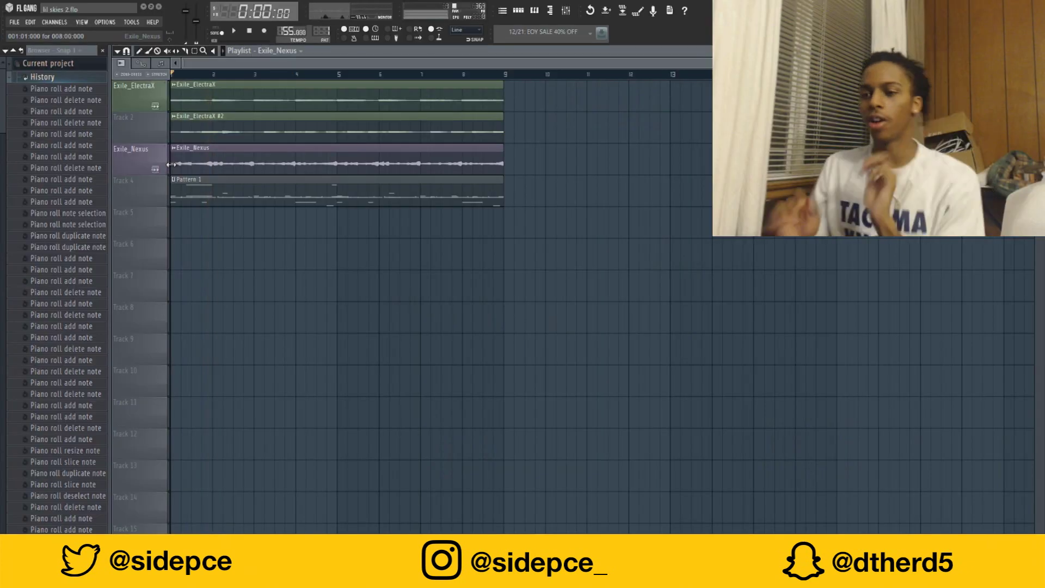
click(516, 9)
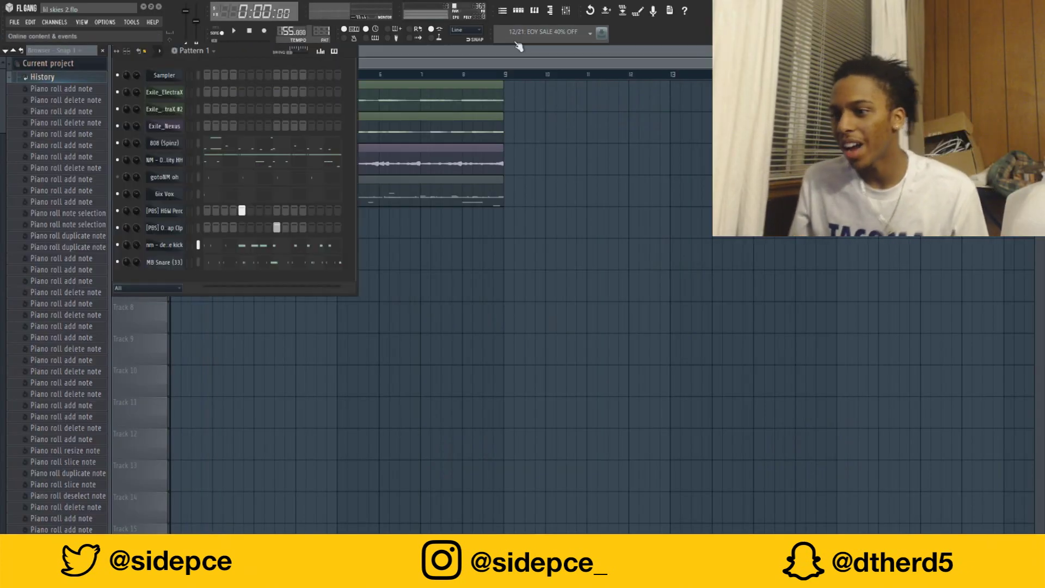